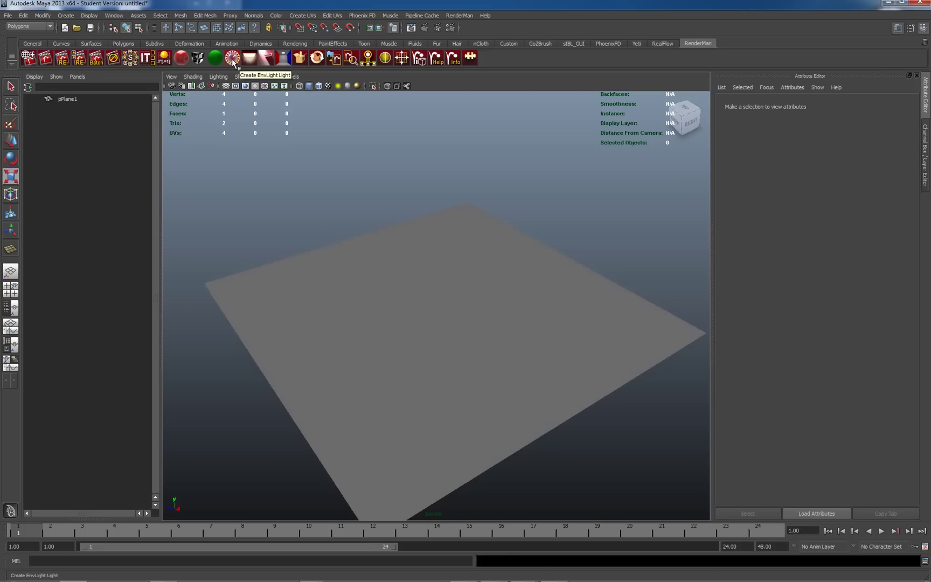
Add an RMS environment light and re-render, showing the grey plane against a white background
left_click(232, 58)
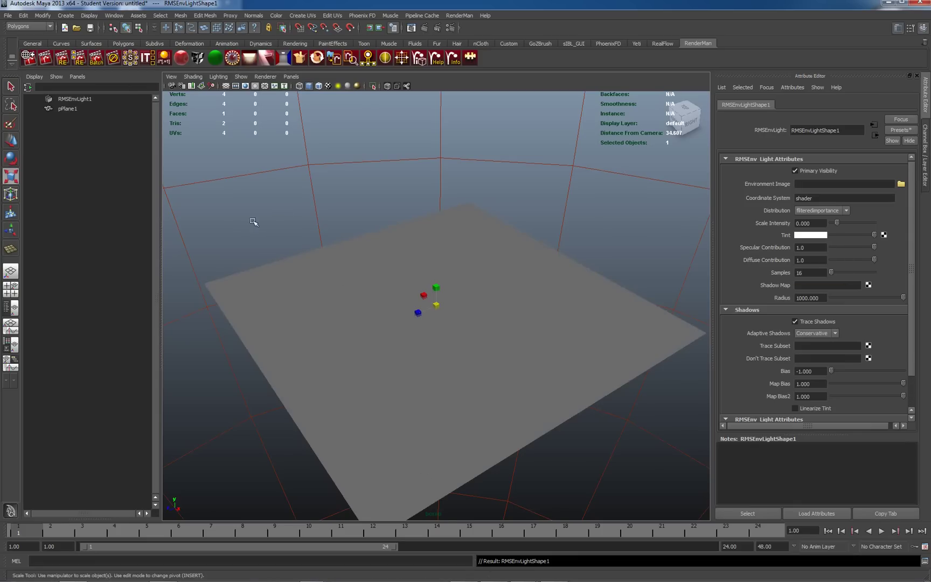
mouse_move(473, 574)
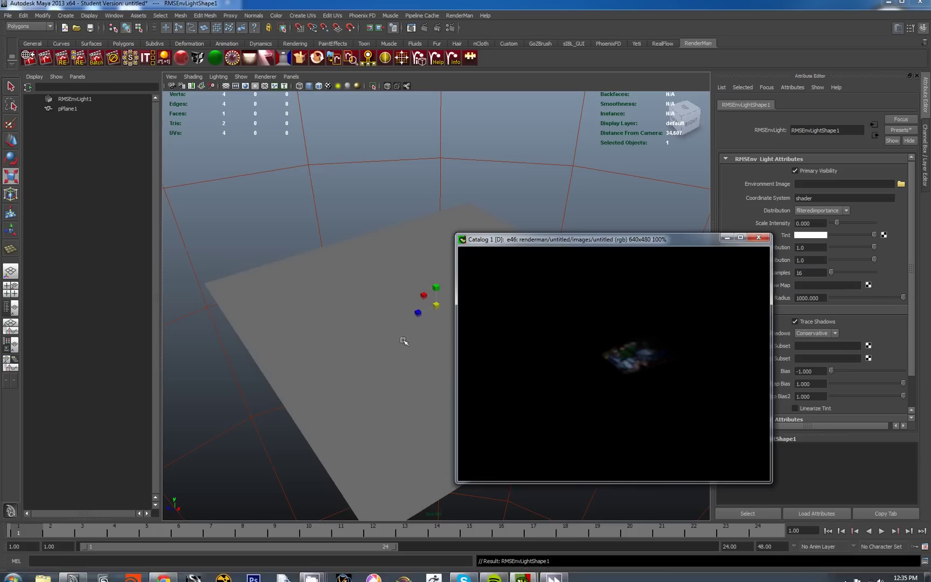
right_click(607, 339)
left_click(618, 341)
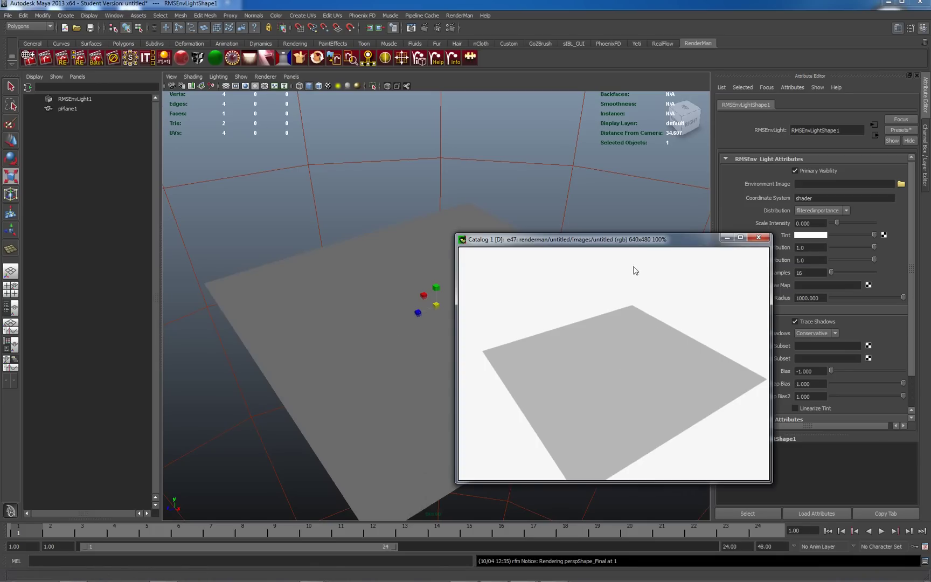
left_click_drag(610, 240, 564, 195)
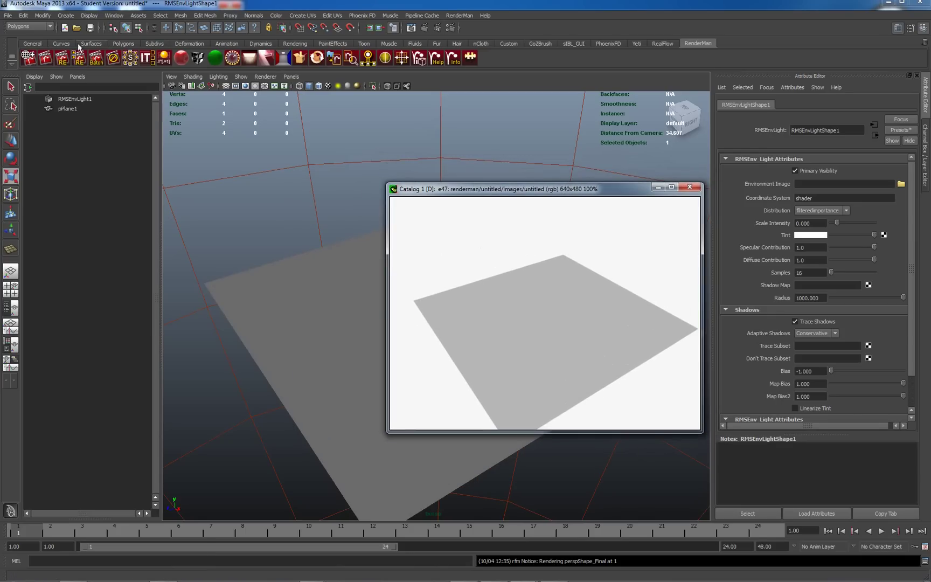
Draw a polygon sphere on the plane, then scale it up and raise it above the surface
left_click(128, 46)
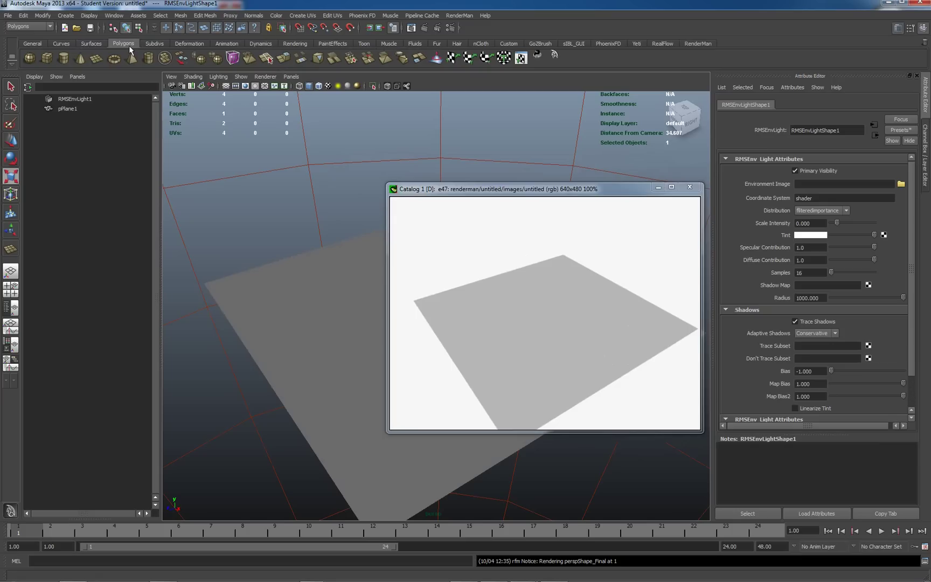
left_click(29, 58)
left_click_drag(346, 321, 343, 280)
key("w")
key("r")
key("w")
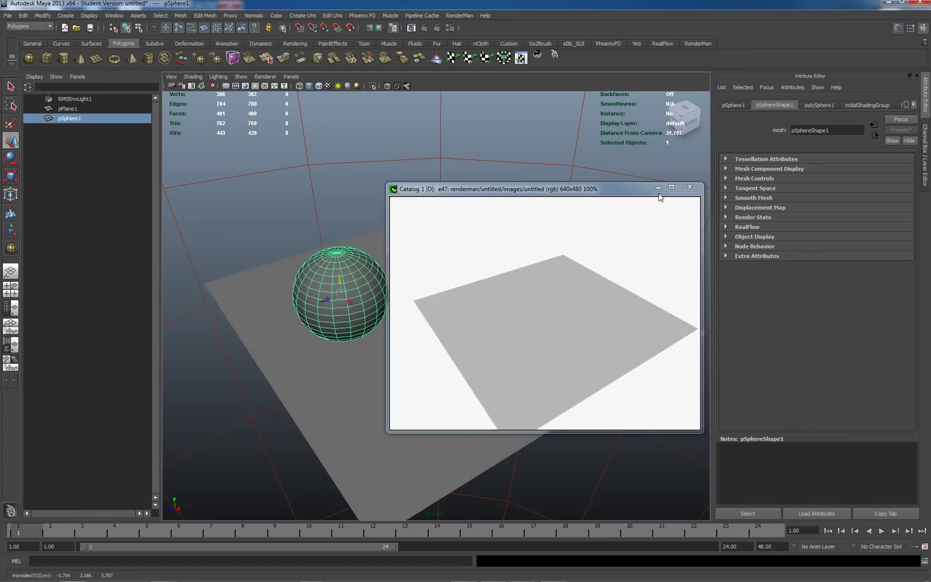
Add the RenderMan Subdiv Scheme attribute to the sphere's shape node
left_click(689, 186)
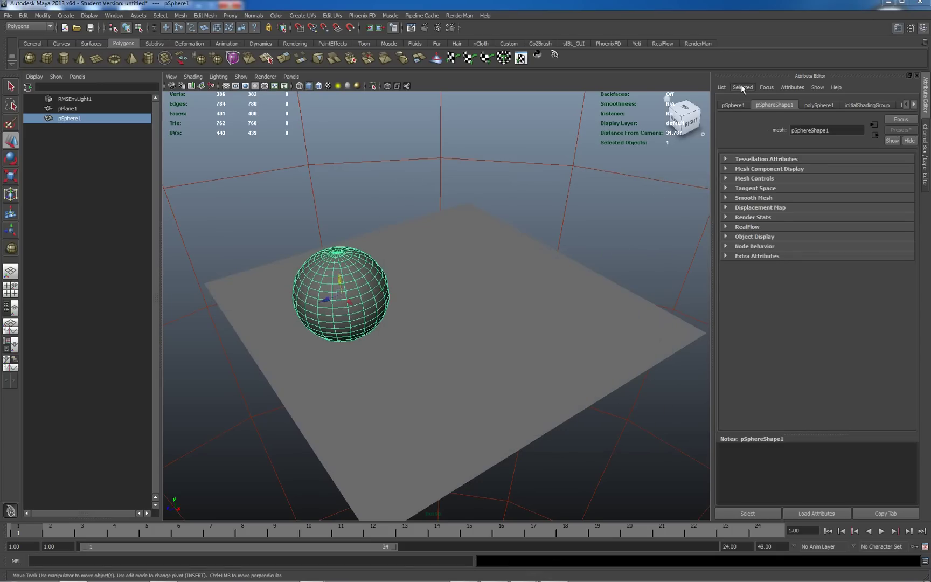
left_click(766, 88)
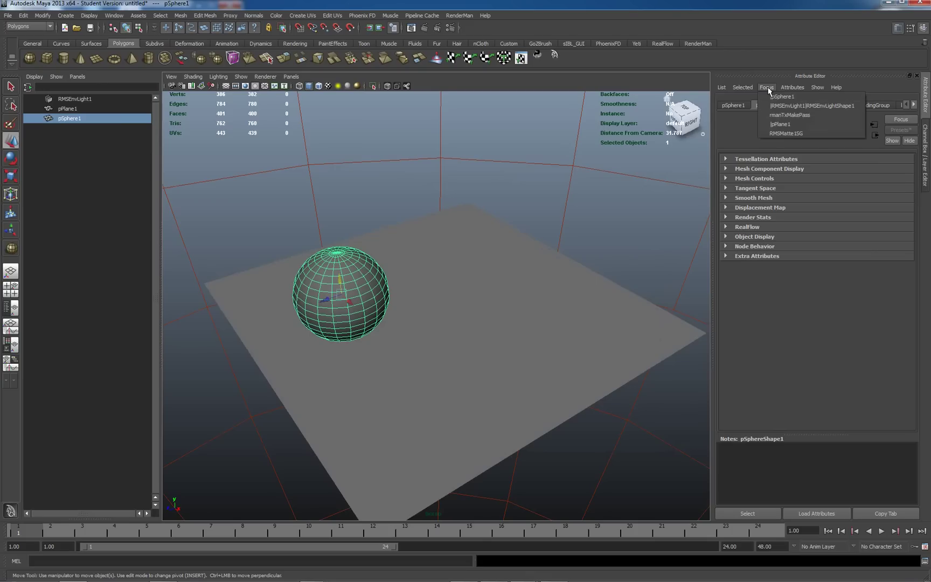
left_click(770, 67)
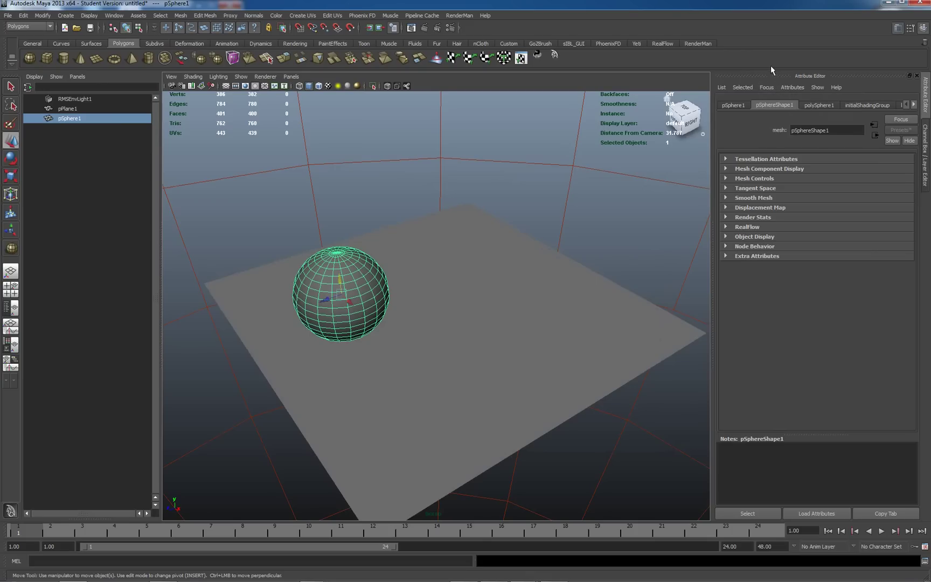
left_click(793, 87)
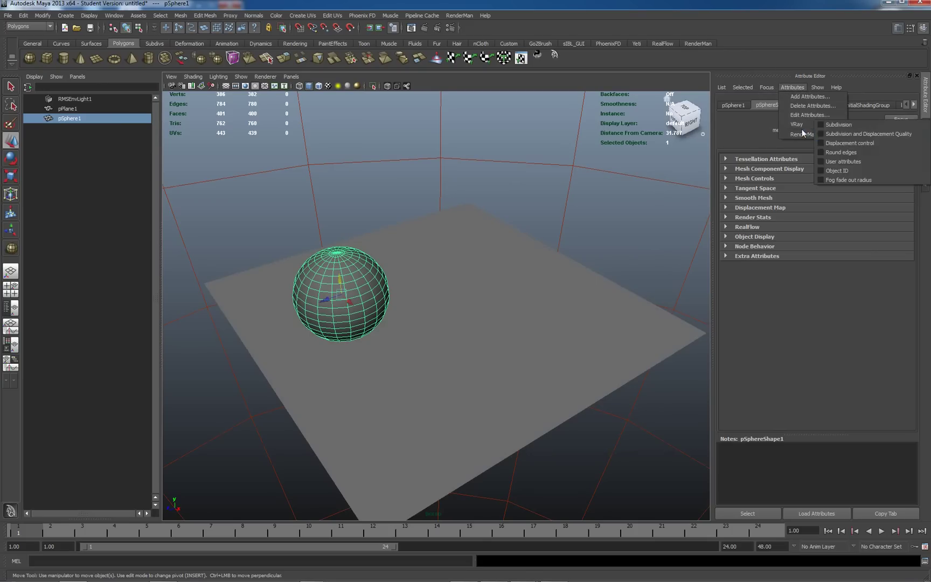
mouse_move(801, 134)
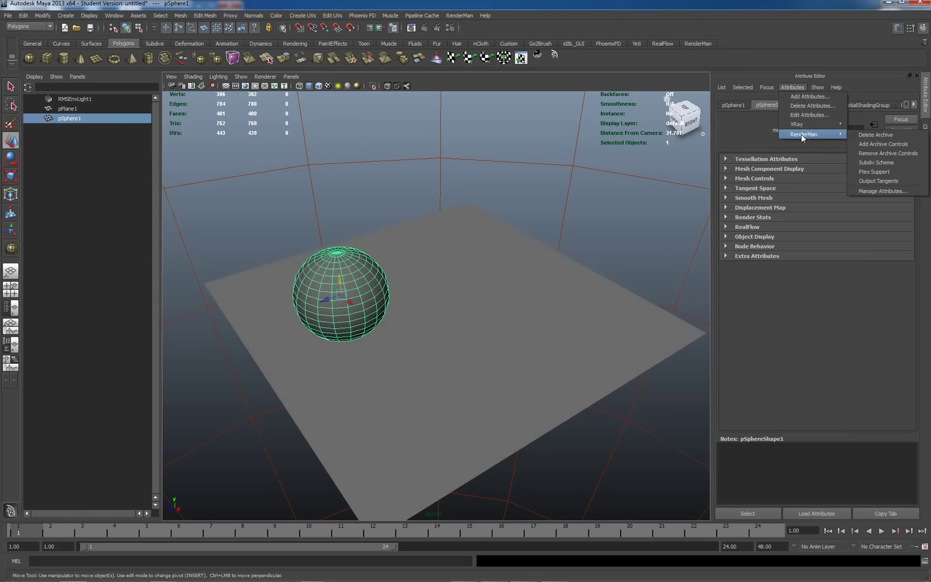
left_click(875, 162)
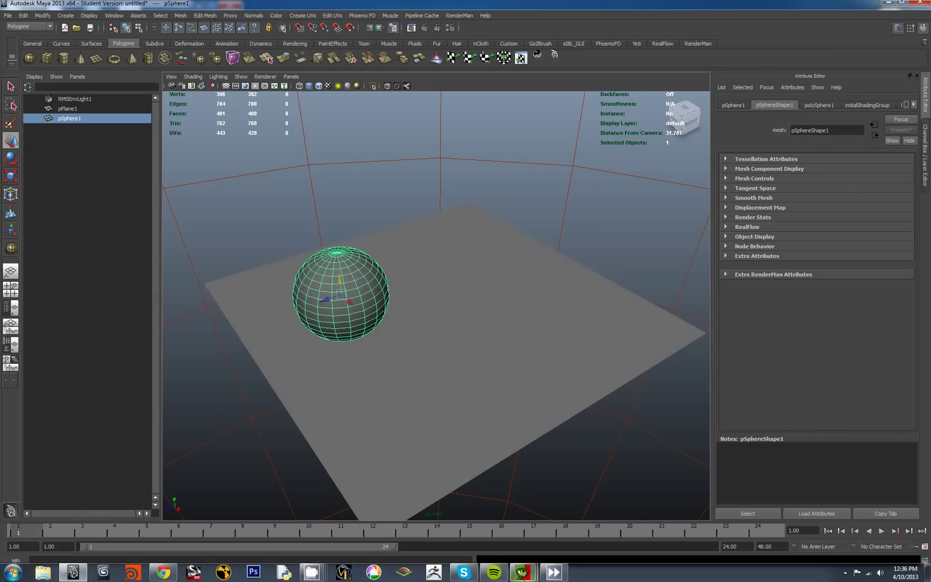
Re-render in the Catalog window, showing the sphere as a black ball on the plane
mouse_move(522, 572)
left_click(476, 533)
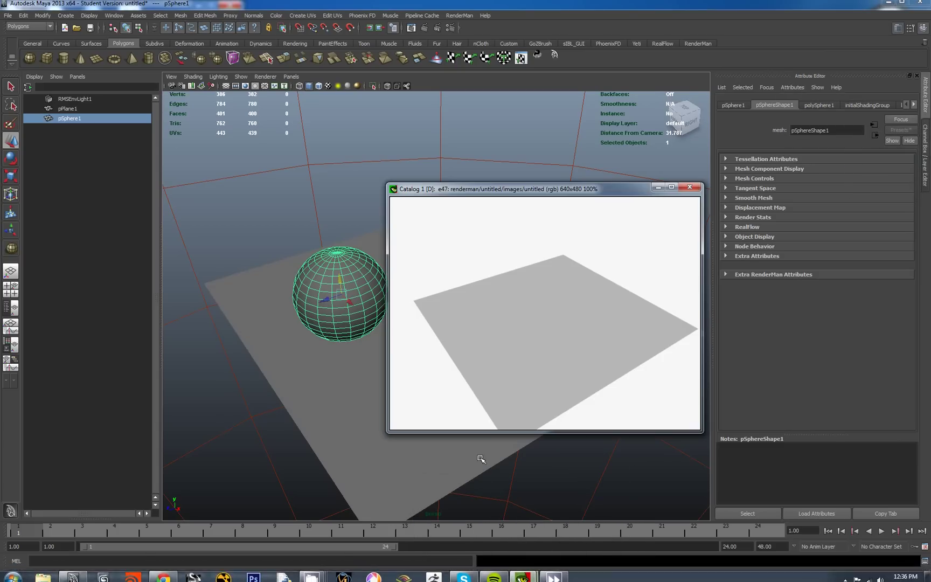
right_click(535, 277)
left_click(557, 282)
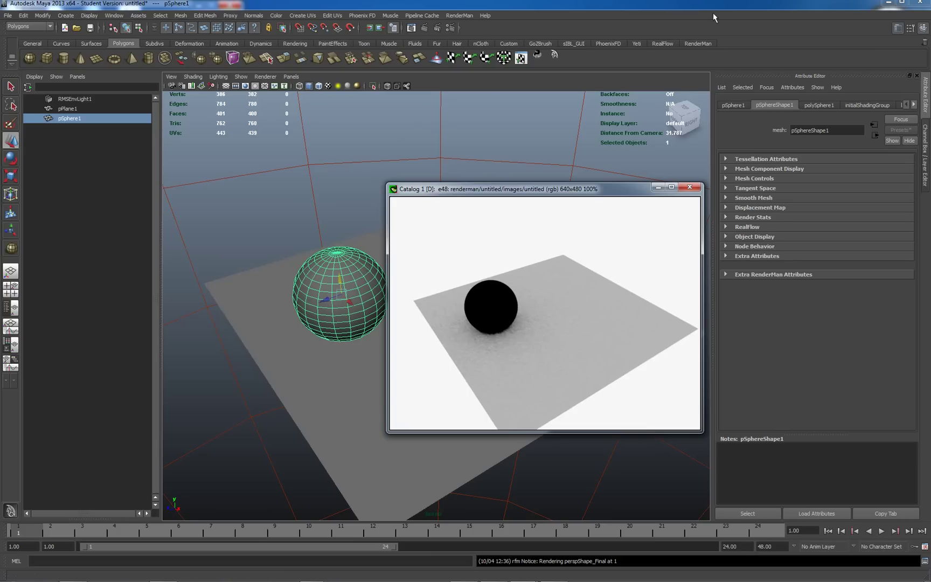
Assign a new RMSGPSurface shader to the sphere and re-render
left_click(696, 43)
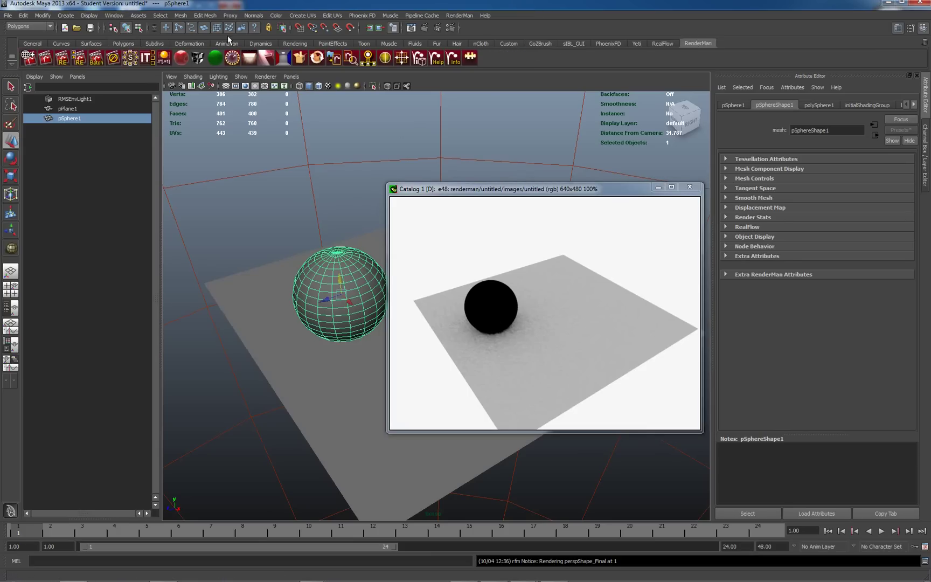
left_click(181, 58)
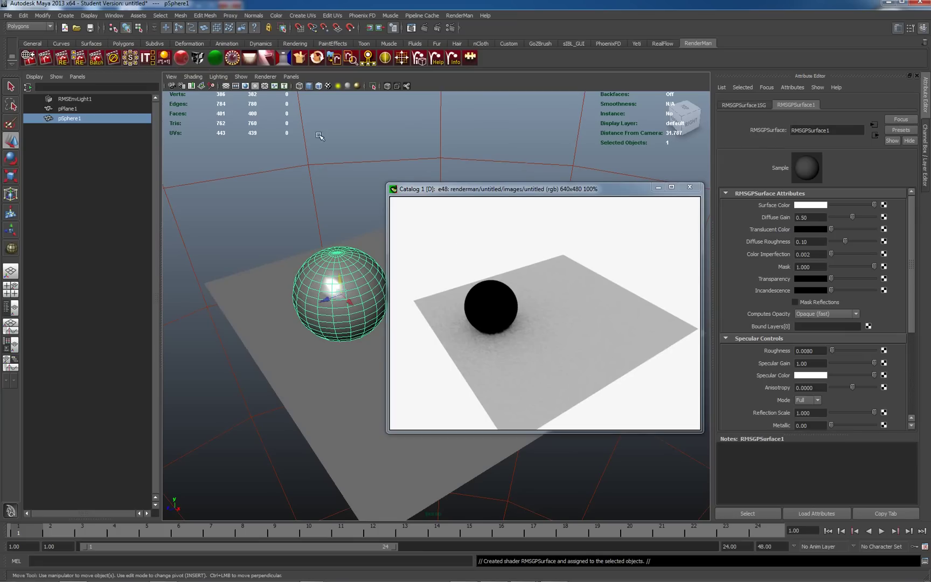
right_click(480, 281)
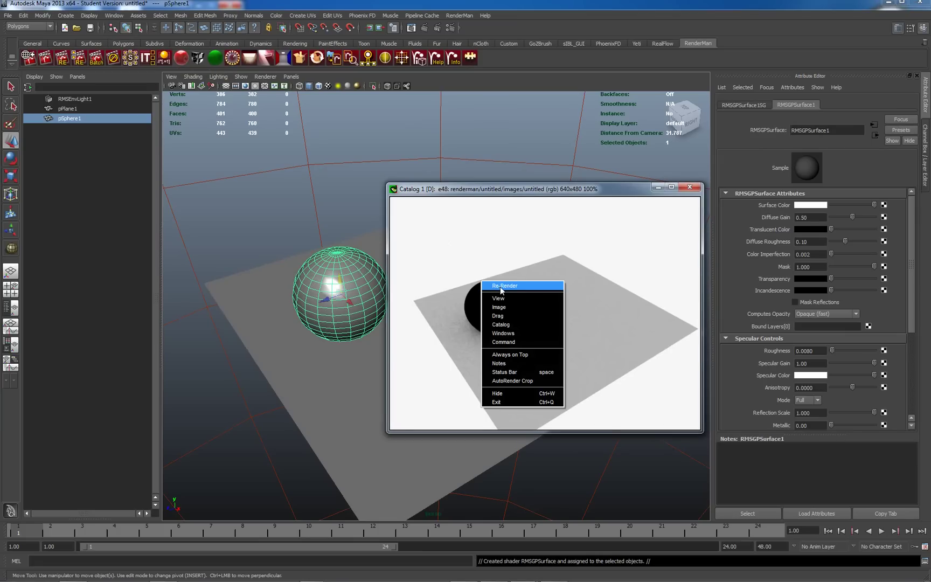
left_click(500, 286)
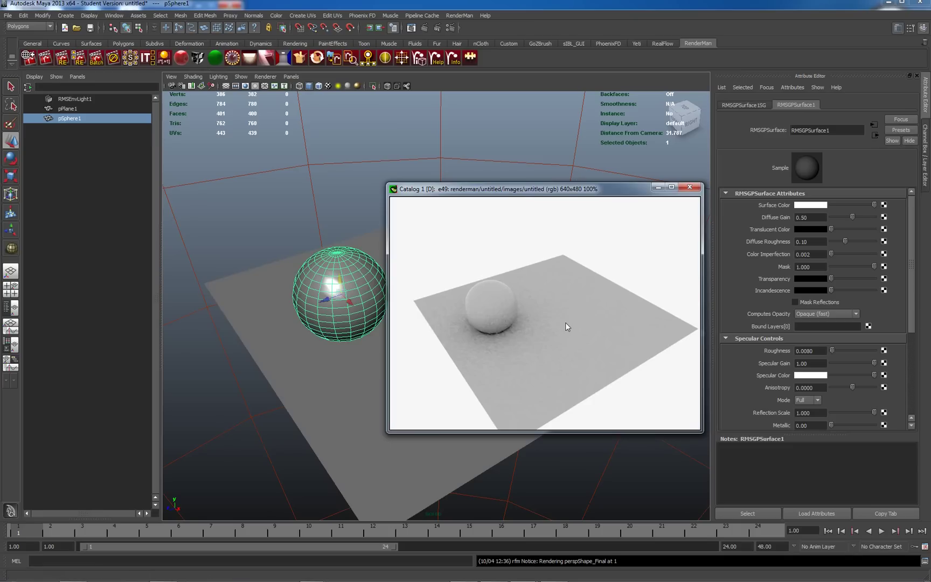
Lift the sphere slightly above the plane and re-render, showing a light grey ball
left_click_drag(338, 281, 340, 274)
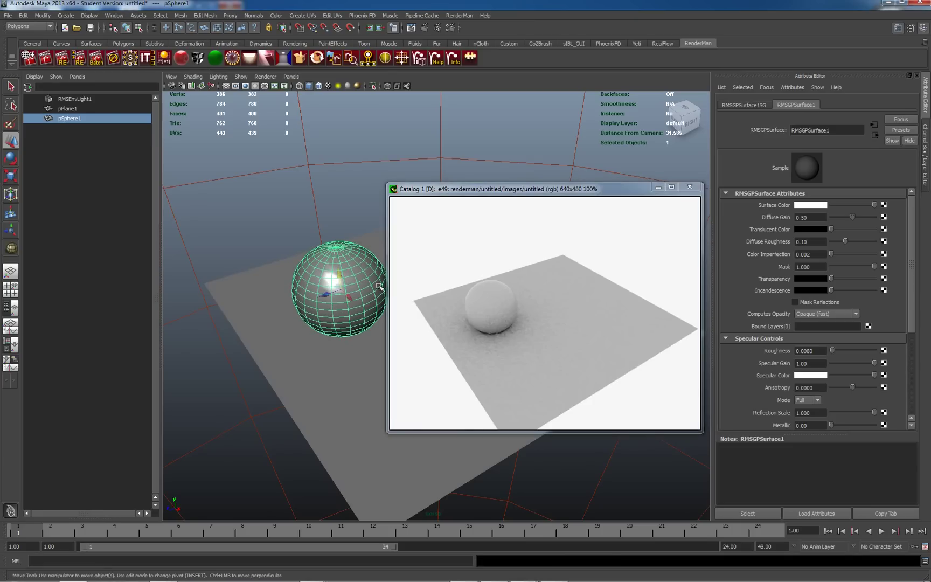
right_click(483, 282)
left_click(501, 284)
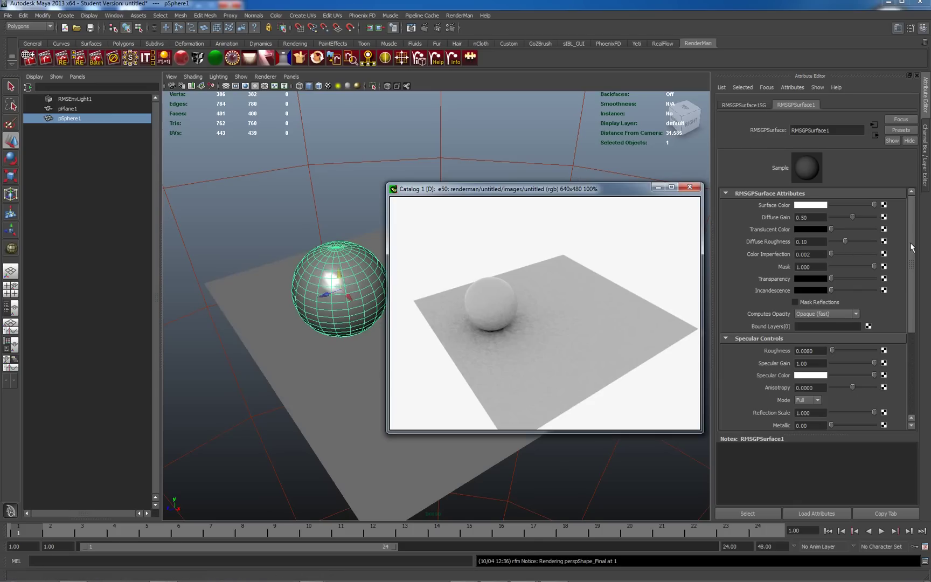
left_click_drag(911, 246, 919, 327)
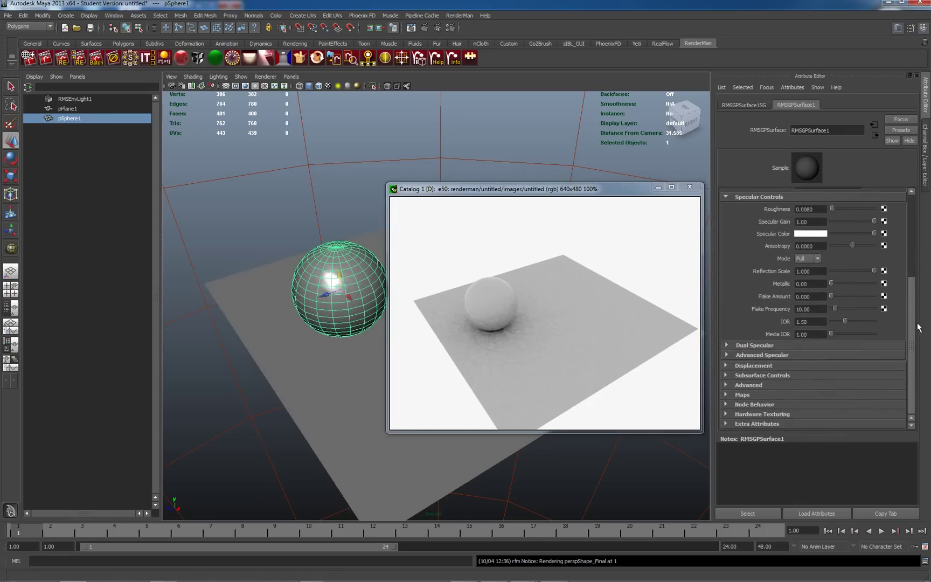
scroll(916, 324, "up", 3)
Set RMSEnvLight1's Samples to 128 and re-render
left_click(528, 163)
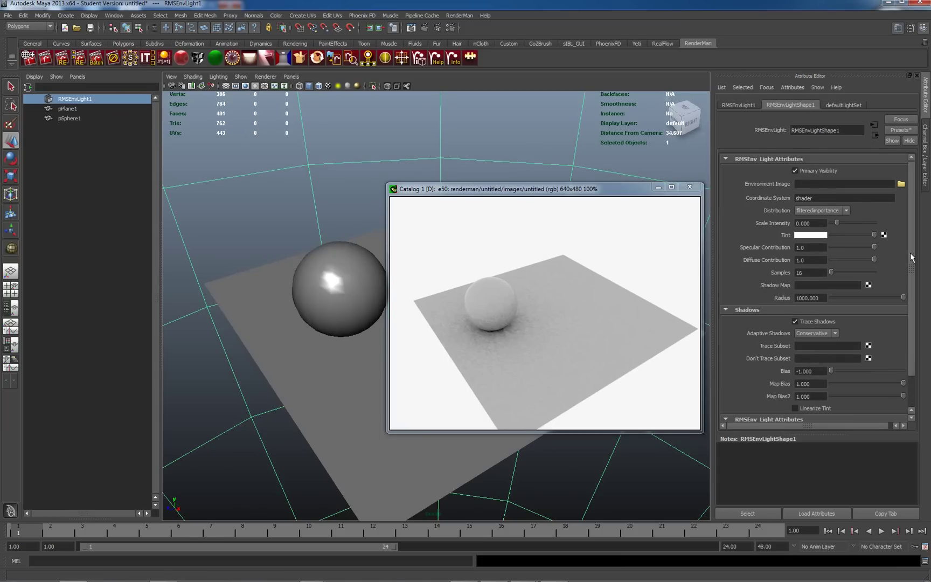
left_click_drag(911, 257, 916, 286)
left_click(808, 270)
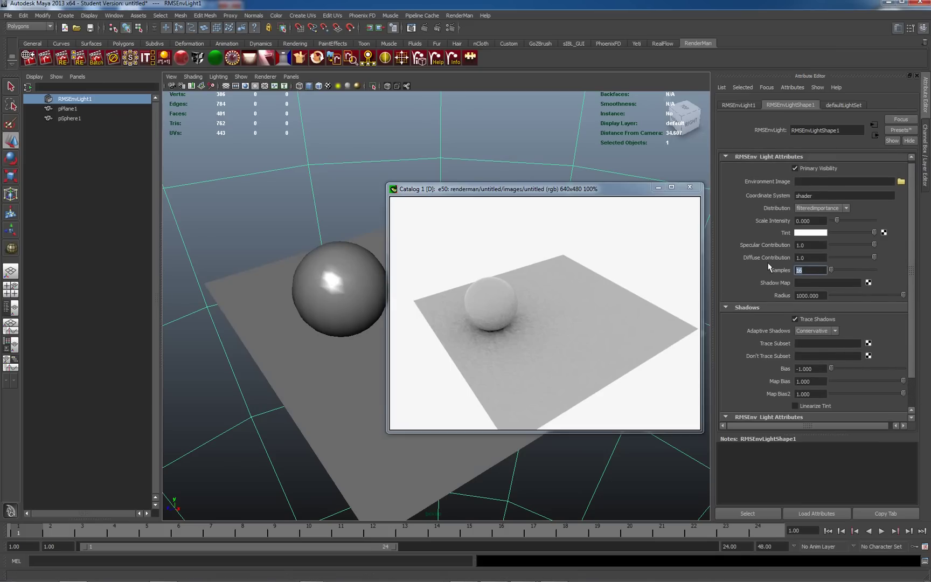
type("128")
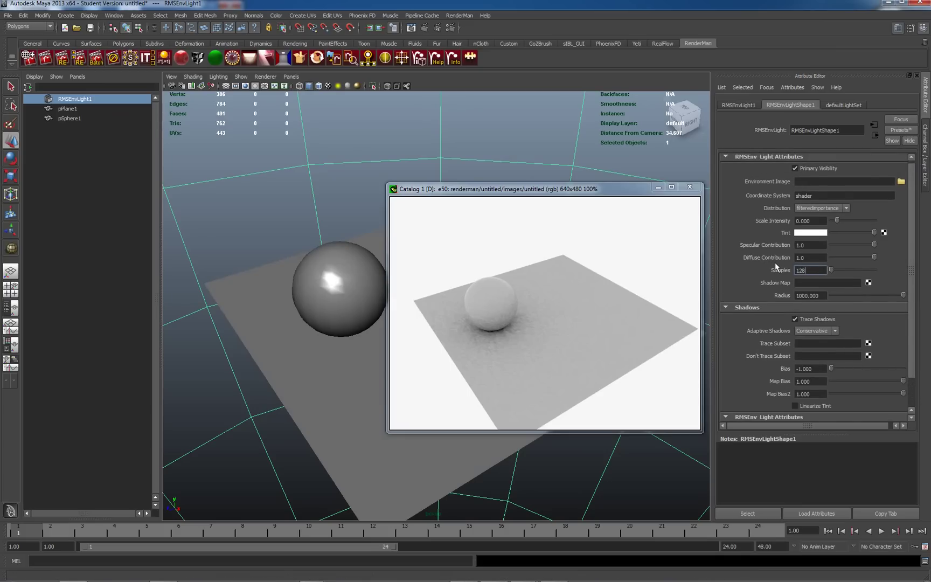
right_click(499, 270)
left_click(528, 273)
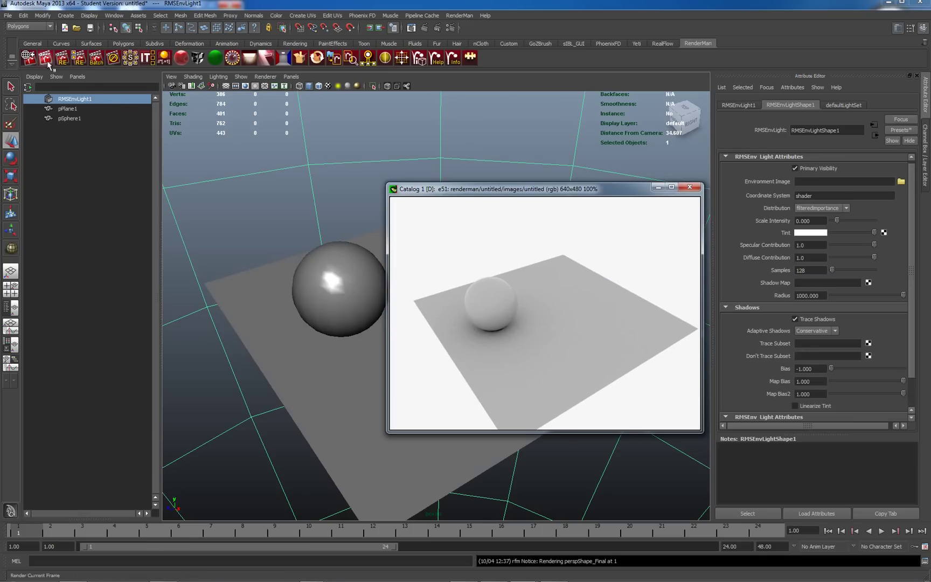
Move the camera closer to the sphere, re-render, then clear the selection
left_click(28, 57)
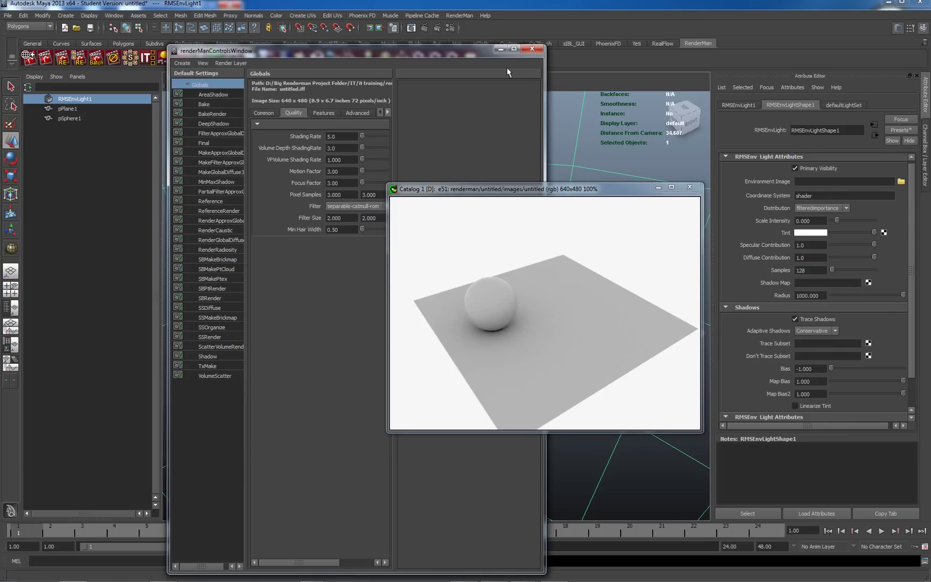
left_click(501, 48)
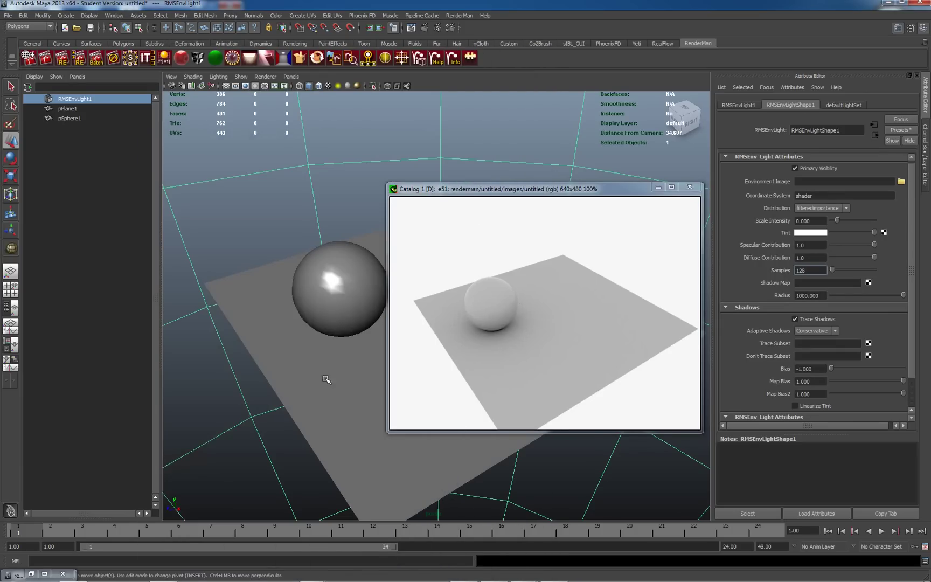
scroll(381, 395, "up", 5)
left_click_drag(365, 410, 345, 386, "alt")
right_click(488, 286)
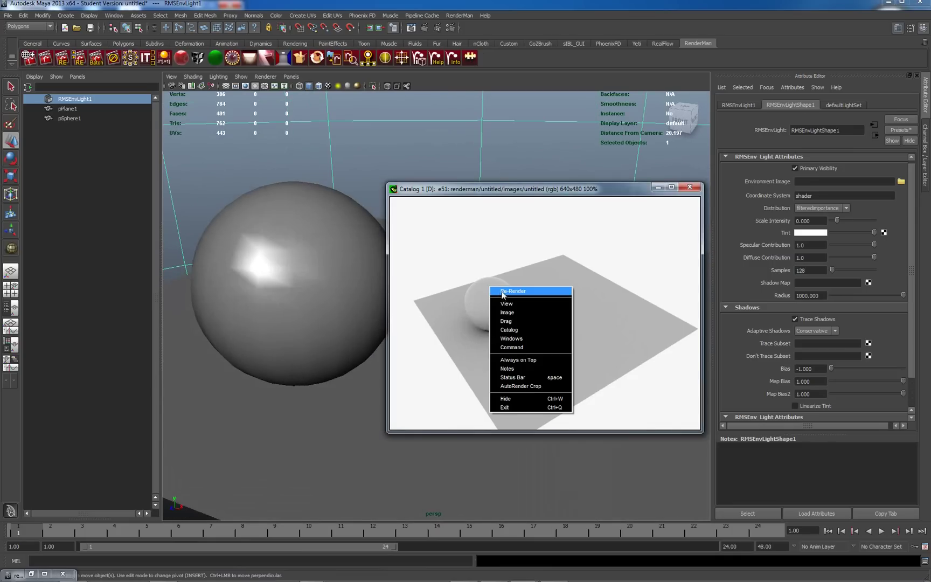
left_click(503, 293)
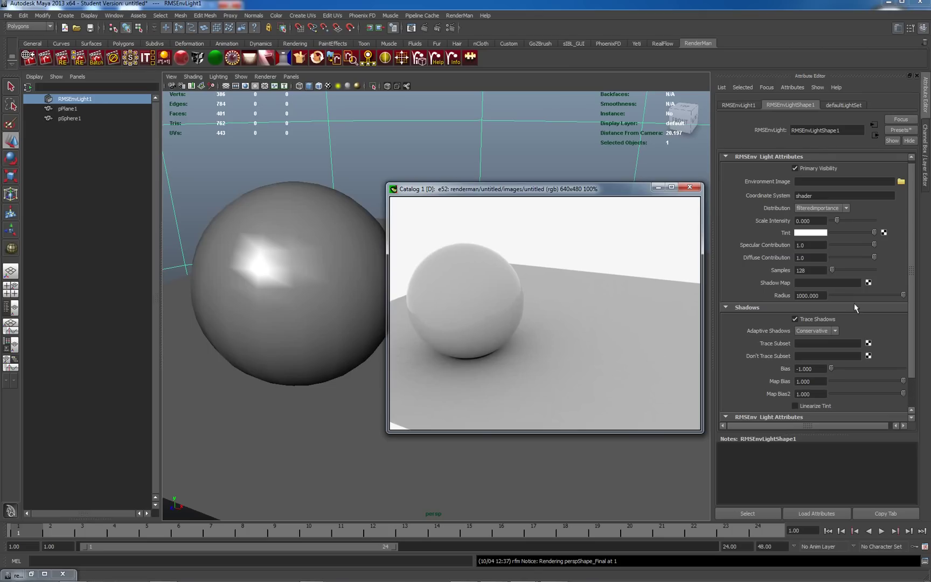
left_click(536, 124)
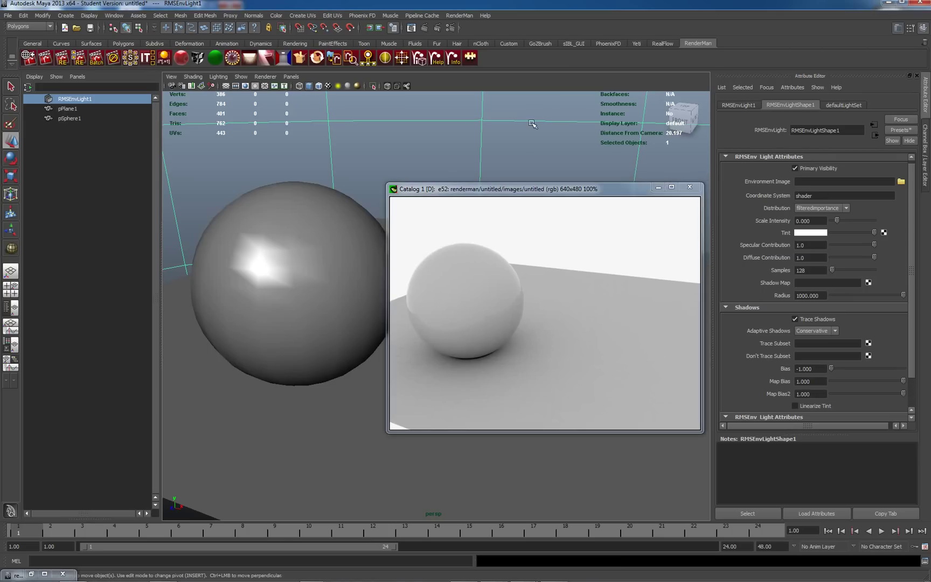
Create an RMSLightBlocker bound to the environment light via Boundcoshaders
left_click(562, 123)
scroll(910, 234, "down", 2)
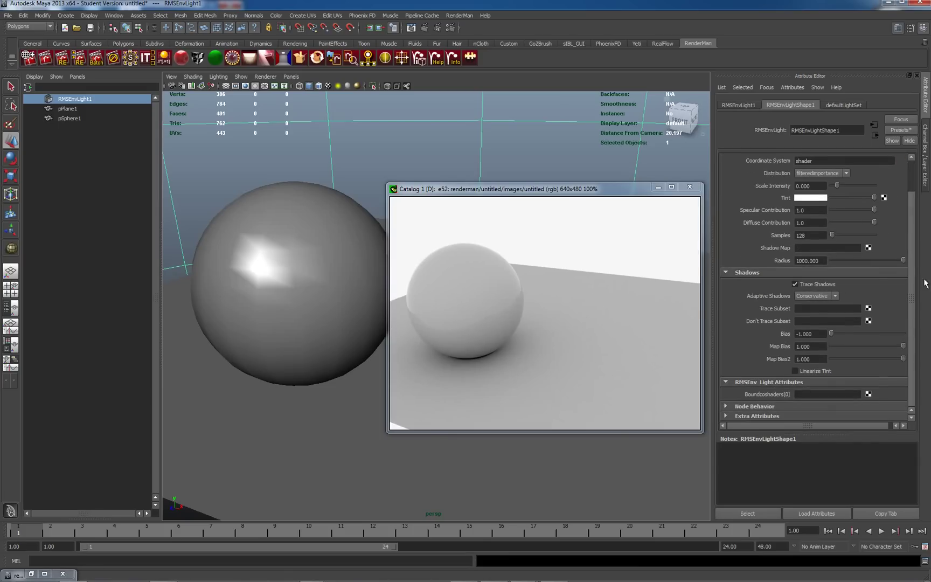
left_click(797, 394)
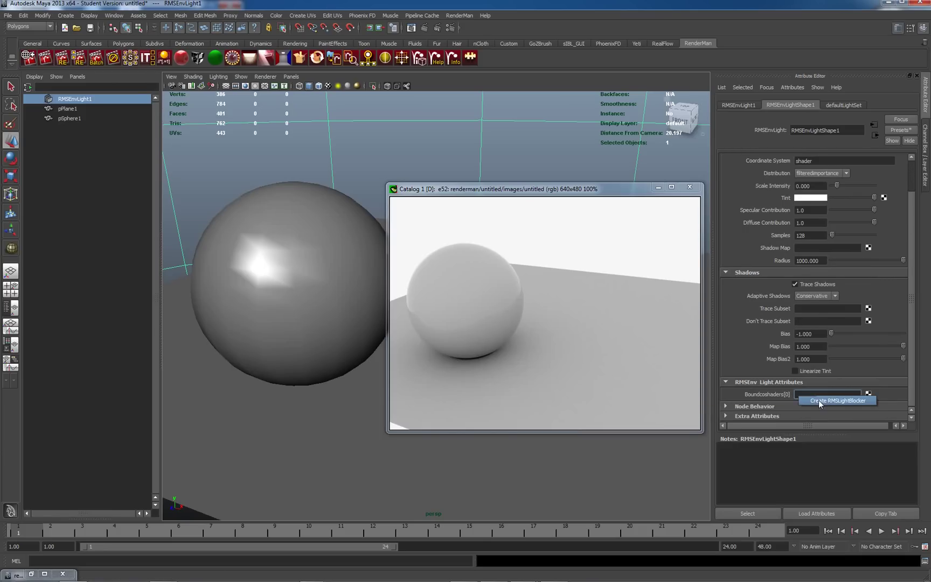
Raise the light blocker above the plane and scale it up, then restore the Catalog window
left_click(657, 186)
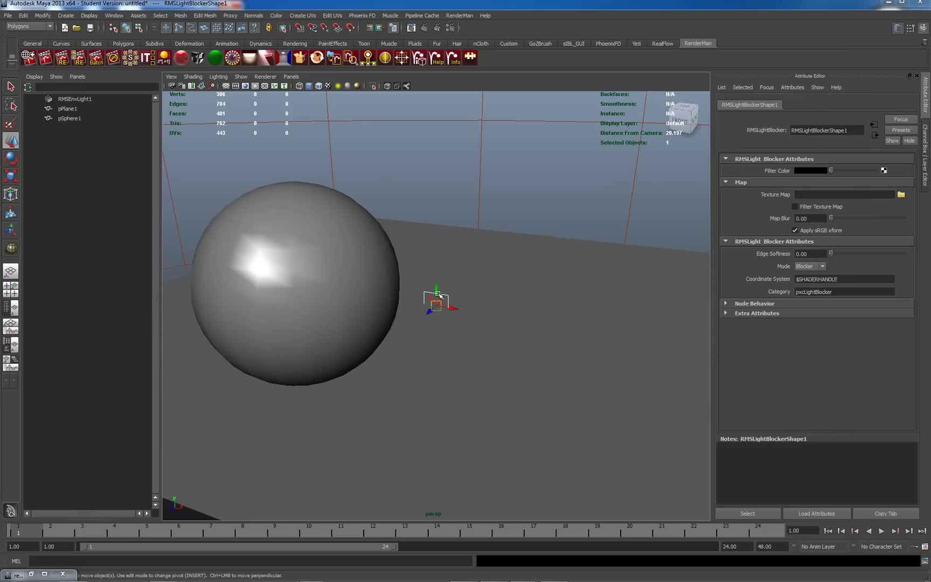
left_click_drag(437, 290, 478, 155)
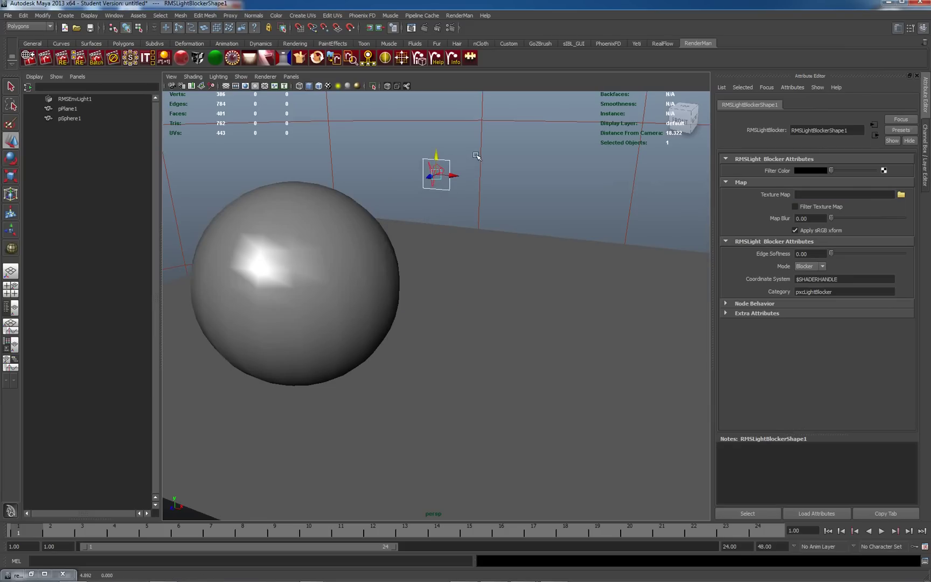
key("r")
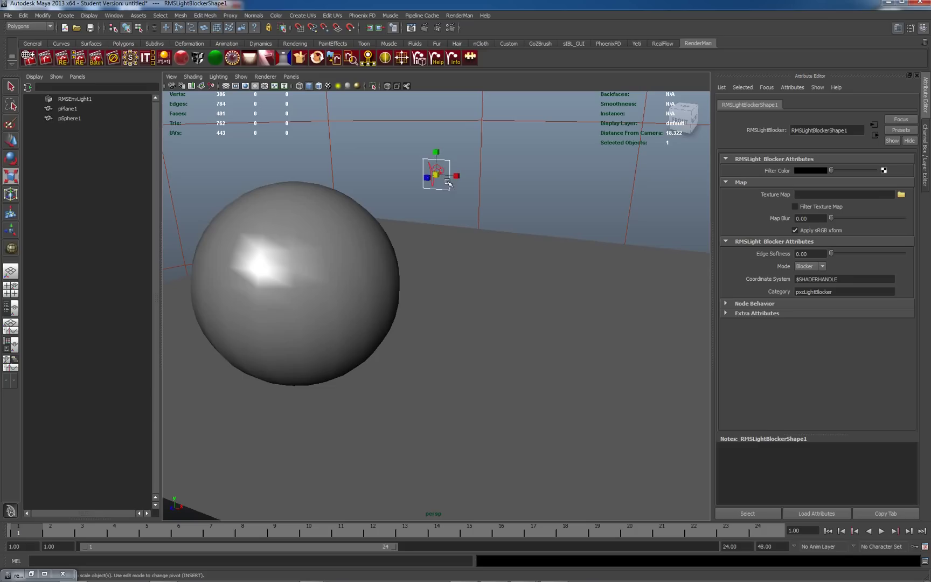
left_click_drag(436, 175, 716, 198)
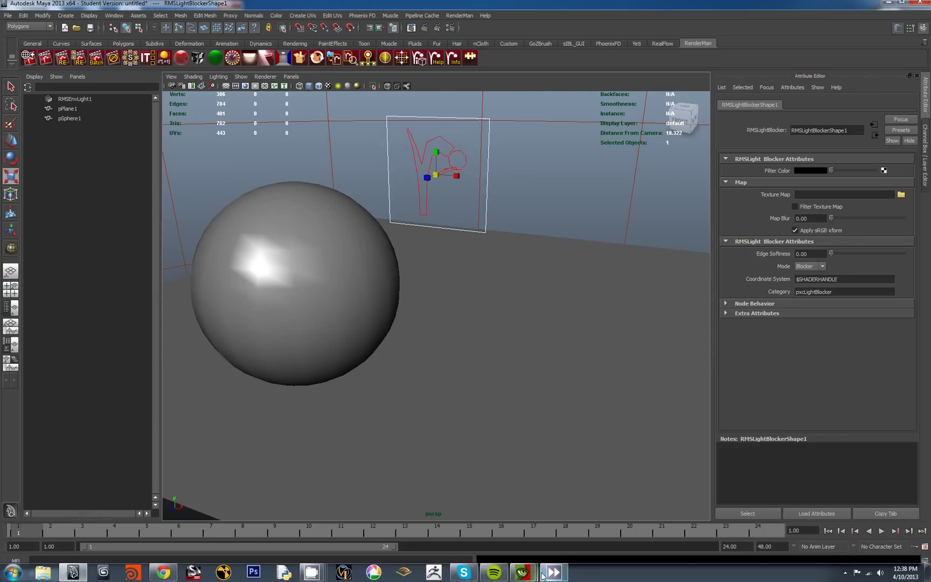
mouse_move(522, 572)
left_click(488, 527)
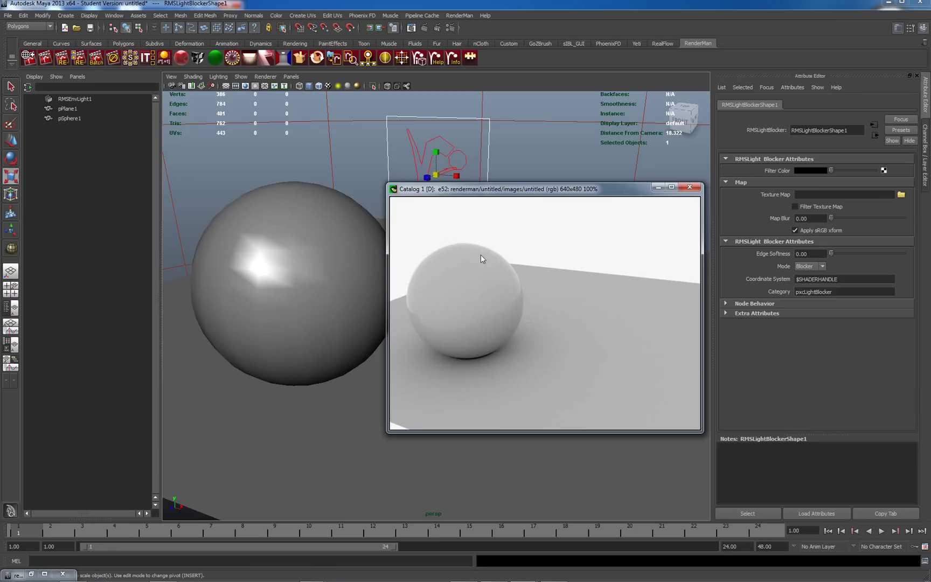
right_click(514, 253)
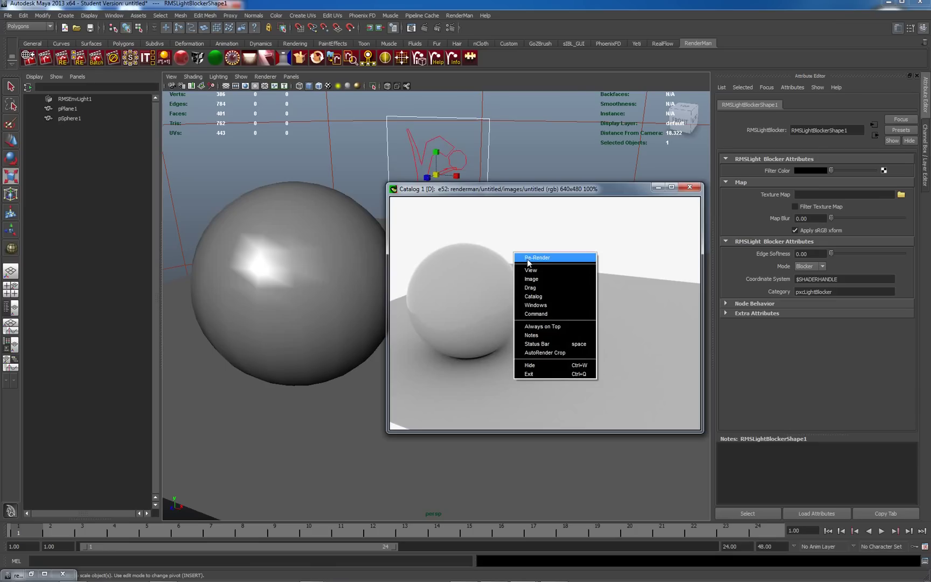
Re-render with the blocker, enlarge the blocker further, and re-render again
left_click(527, 258)
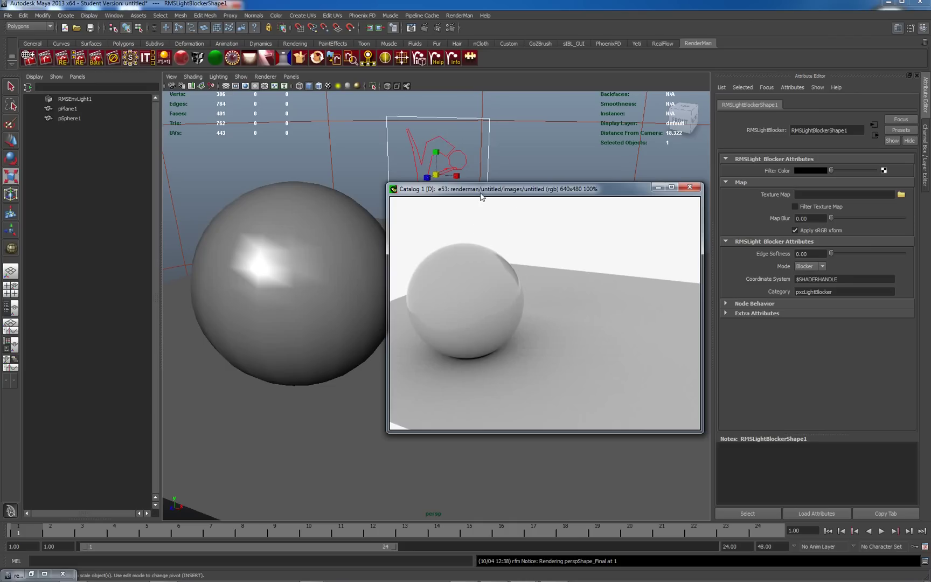
left_click_drag(441, 175, 487, 176)
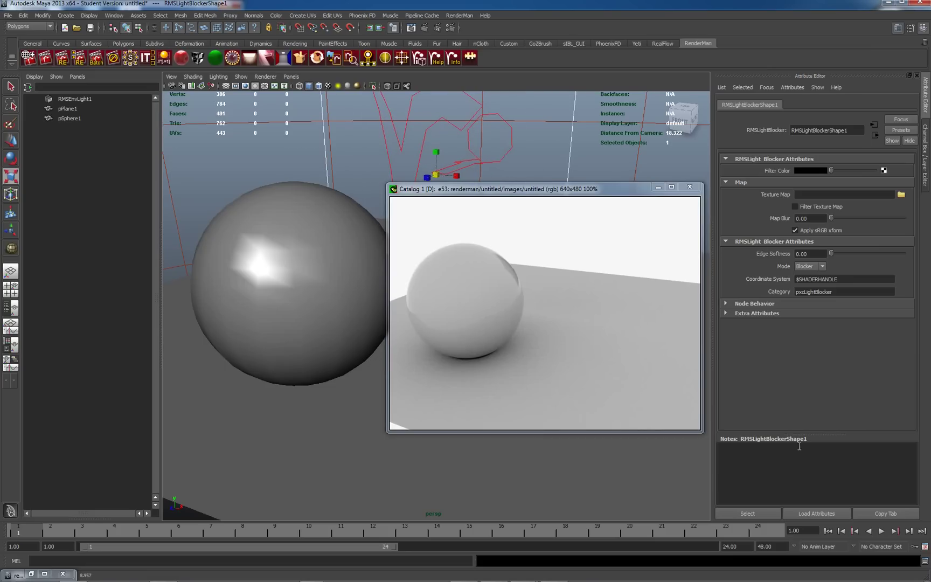
right_click(442, 243)
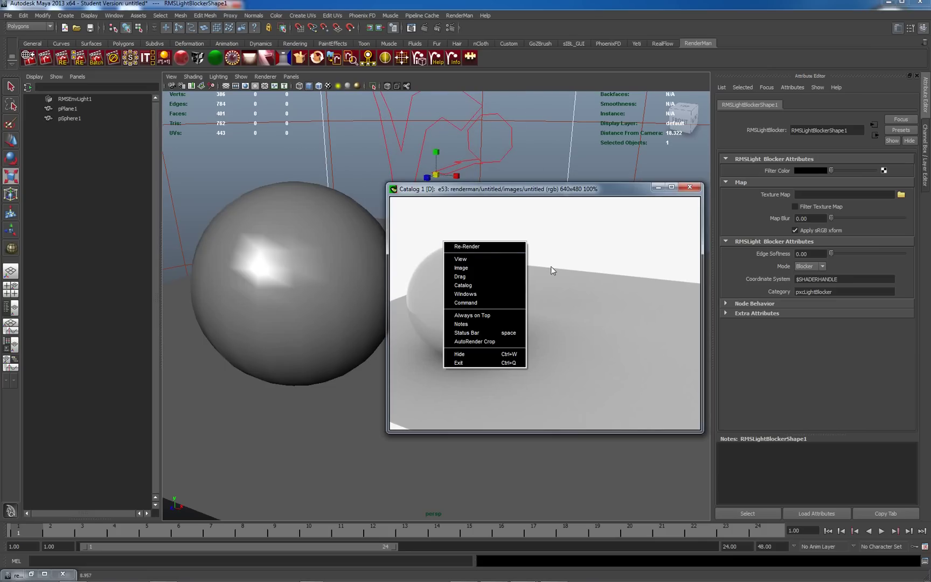
left_click(501, 247)
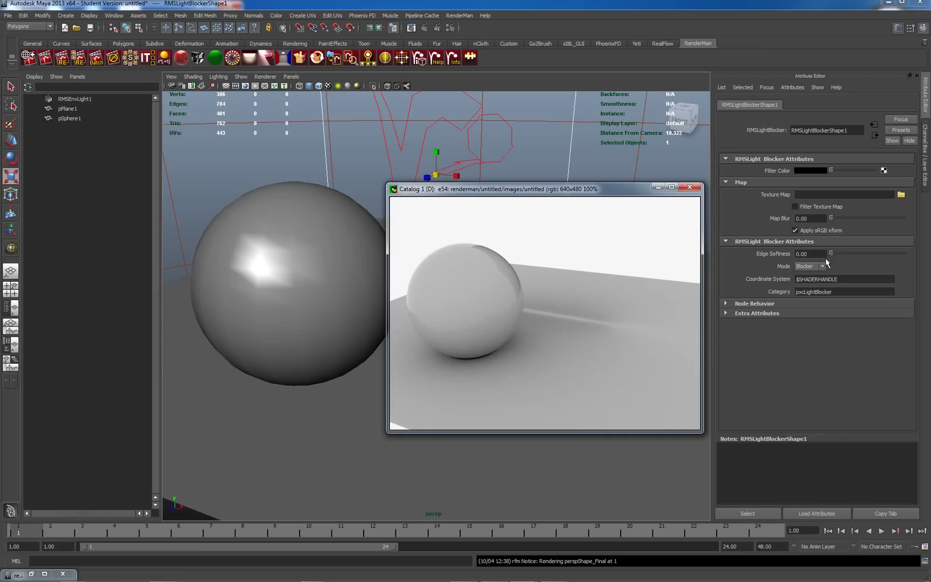
Set the blocker's Edge Softness to 0.58 and re-render
left_click_drag(831, 254, 873, 252)
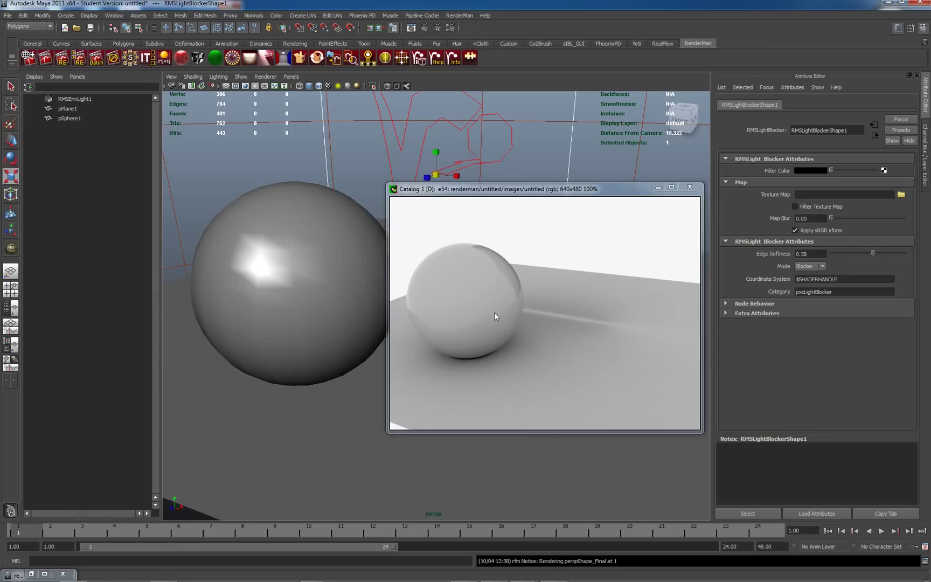
right_click(465, 263)
left_click(505, 272)
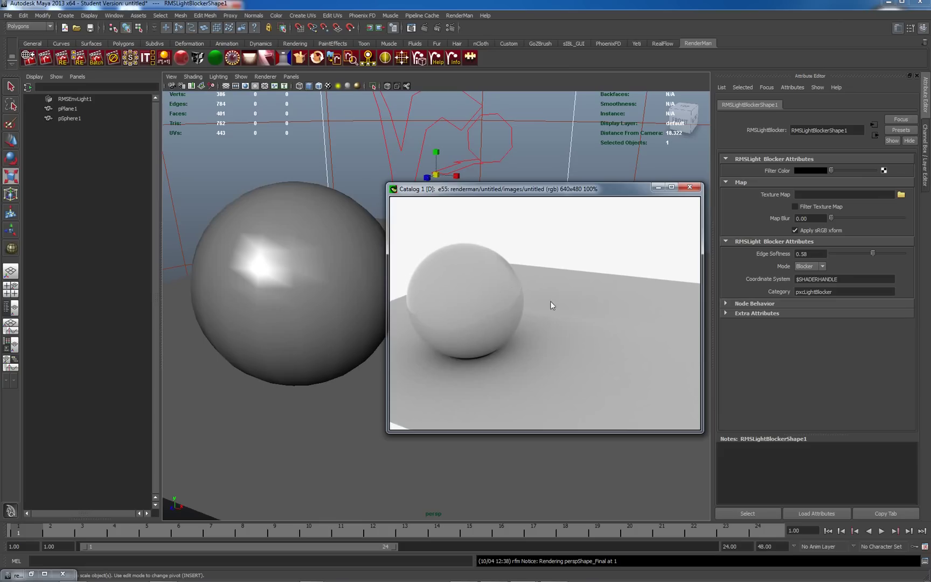
Load fin4_Ref.exr from blockers\New_Project\sourceimages as RMSEnvLight1's Environment Image
left_click(237, 124)
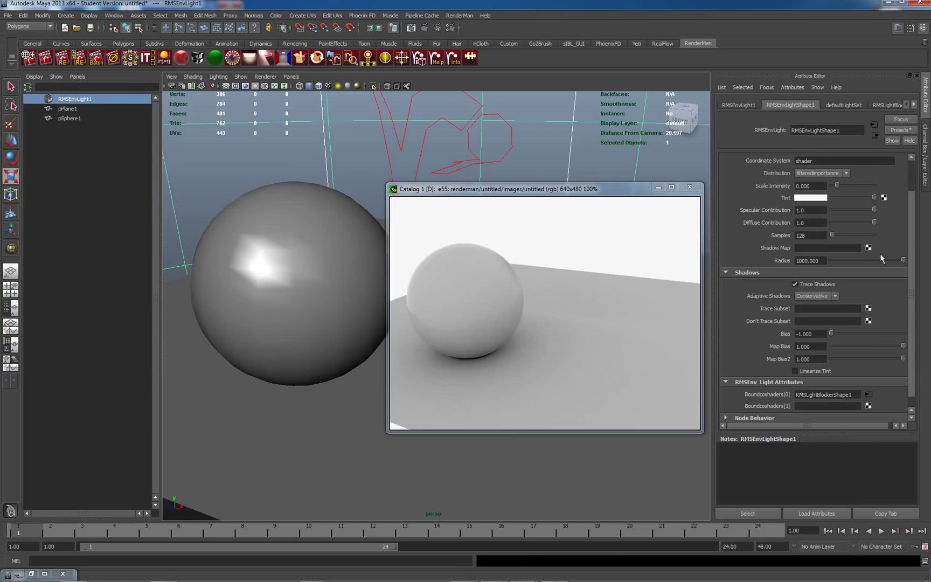
scroll(909, 235, "up", 2)
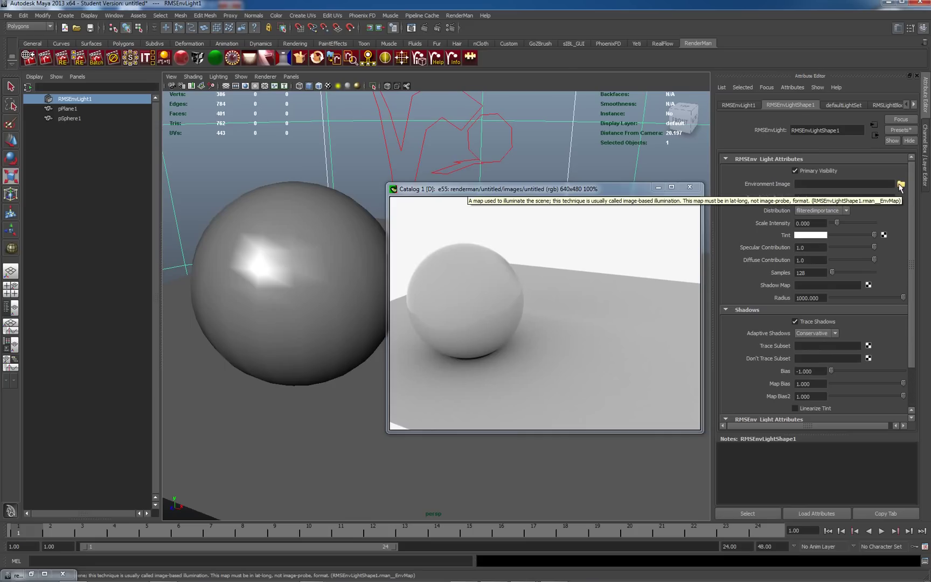
left_click(900, 184)
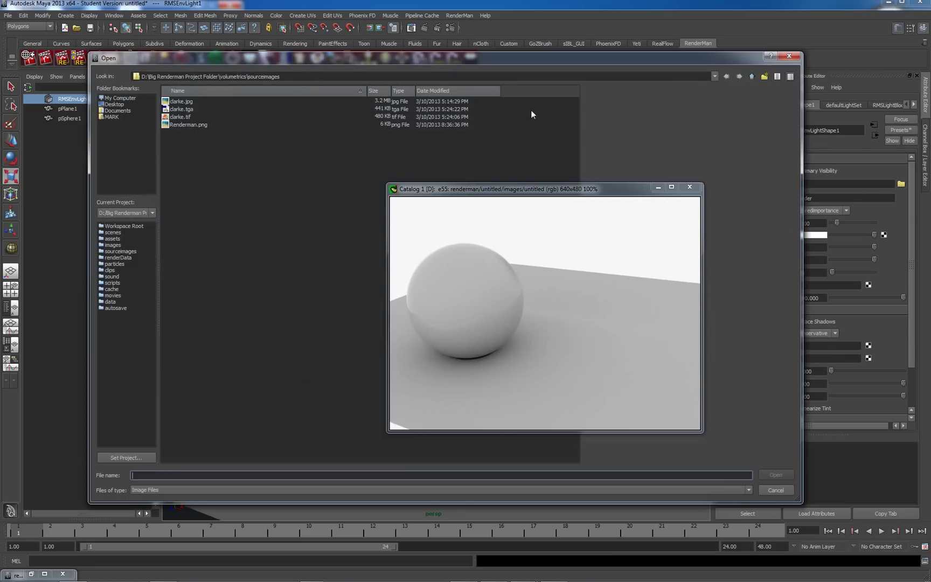
left_click(714, 77)
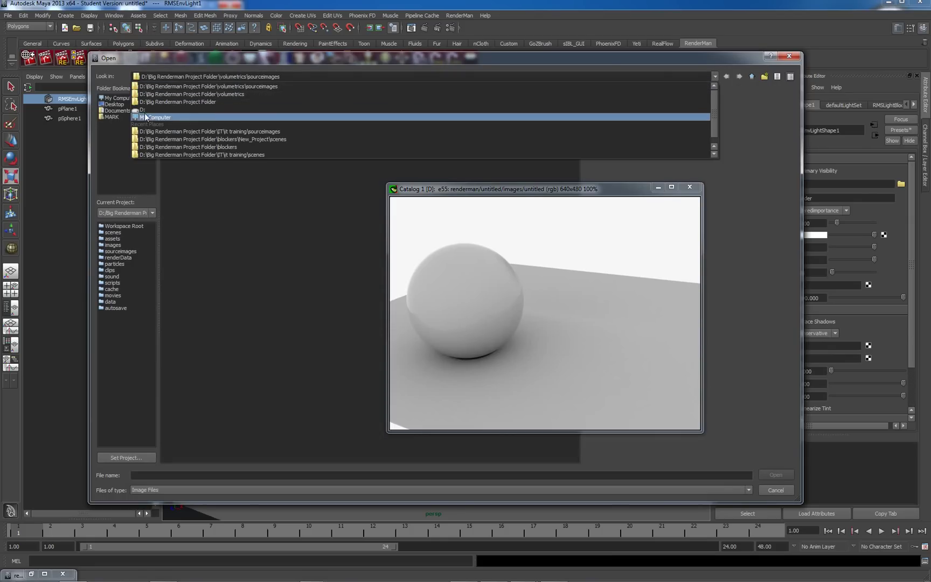
left_click(163, 102)
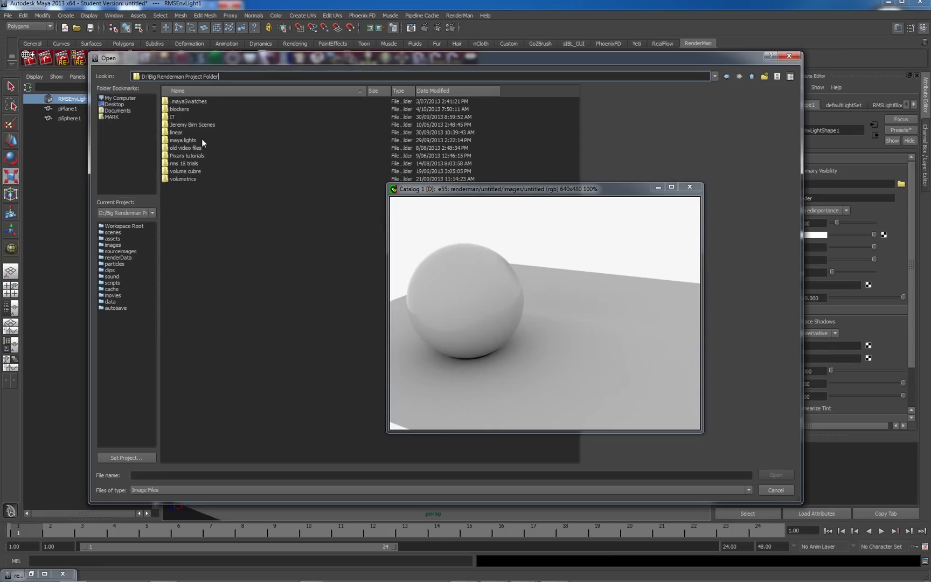
left_click(180, 109)
double_click(180, 109)
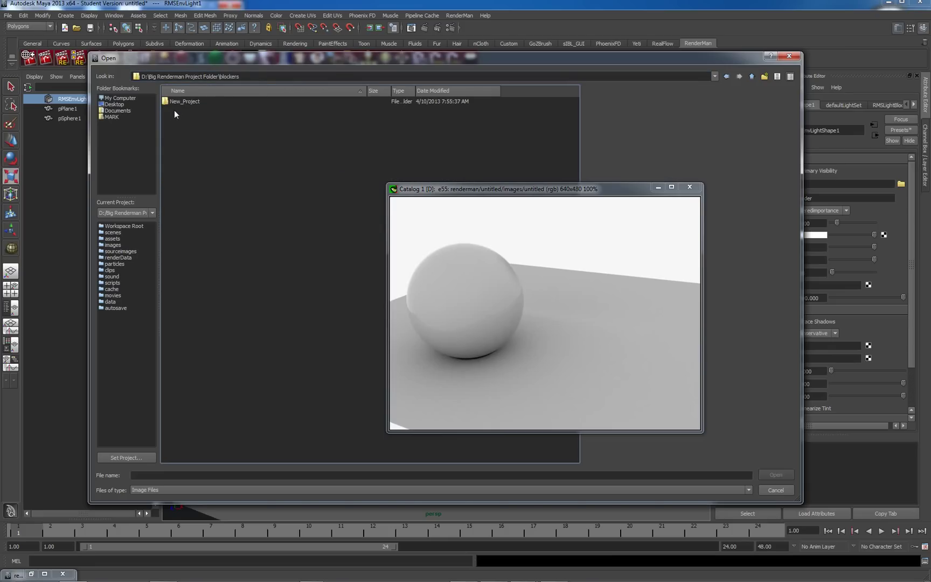
double_click(177, 102)
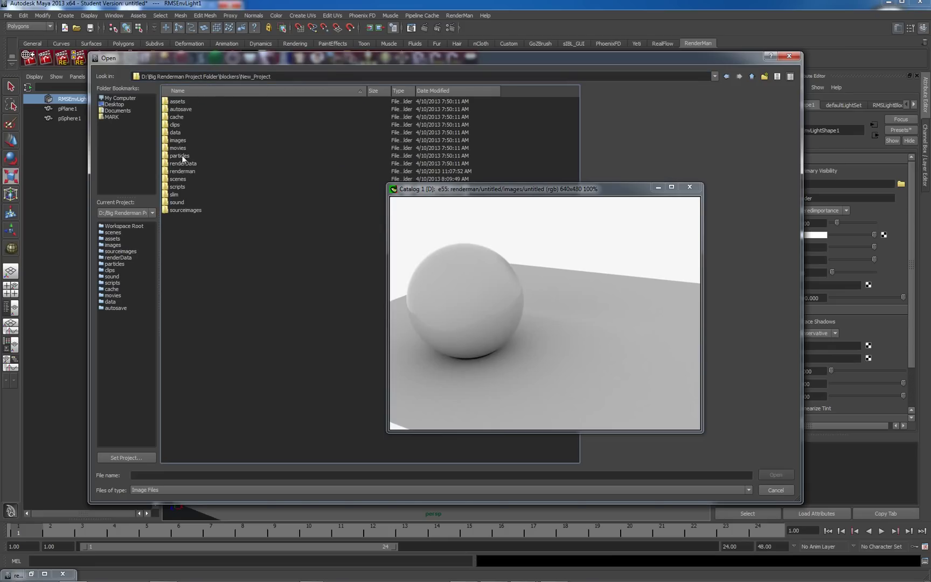
left_click(182, 209)
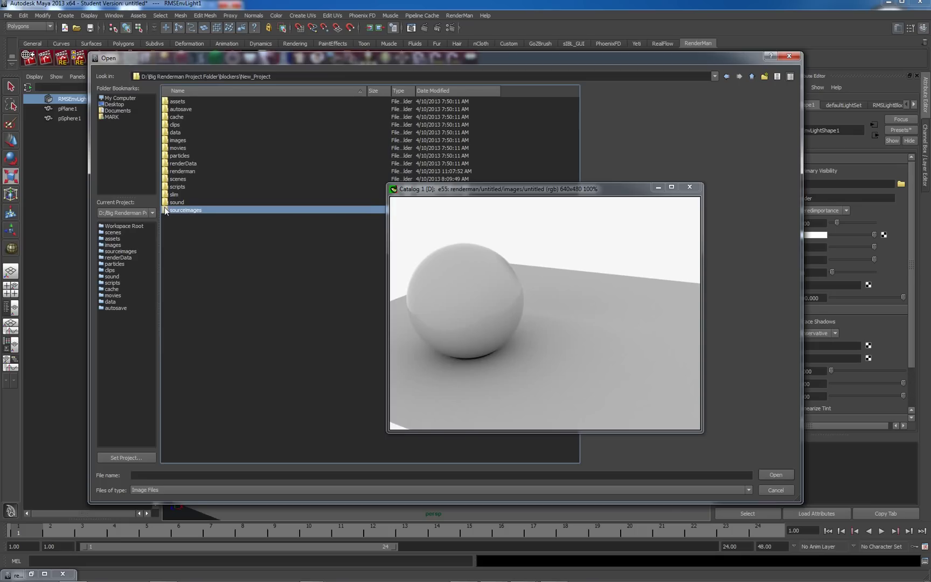
double_click(173, 211)
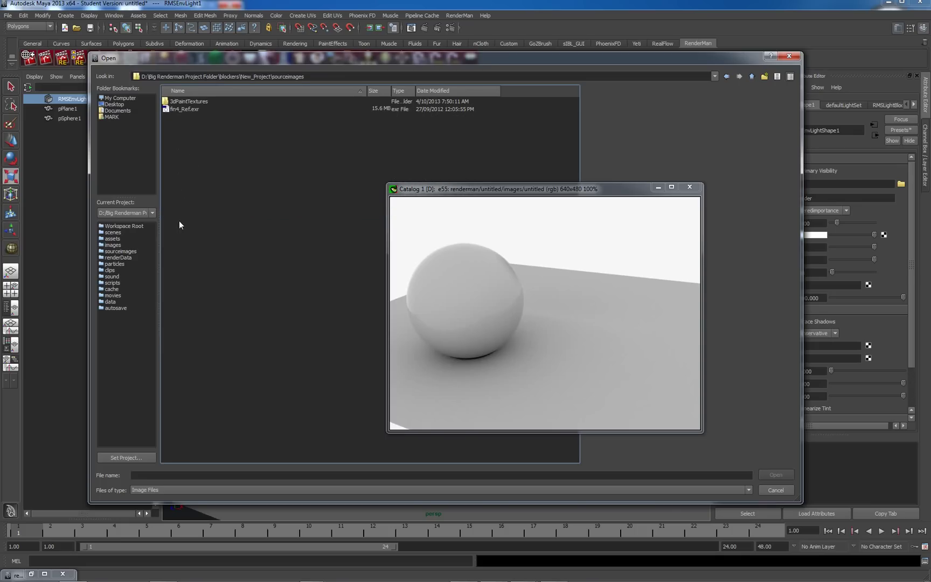
left_click(177, 109)
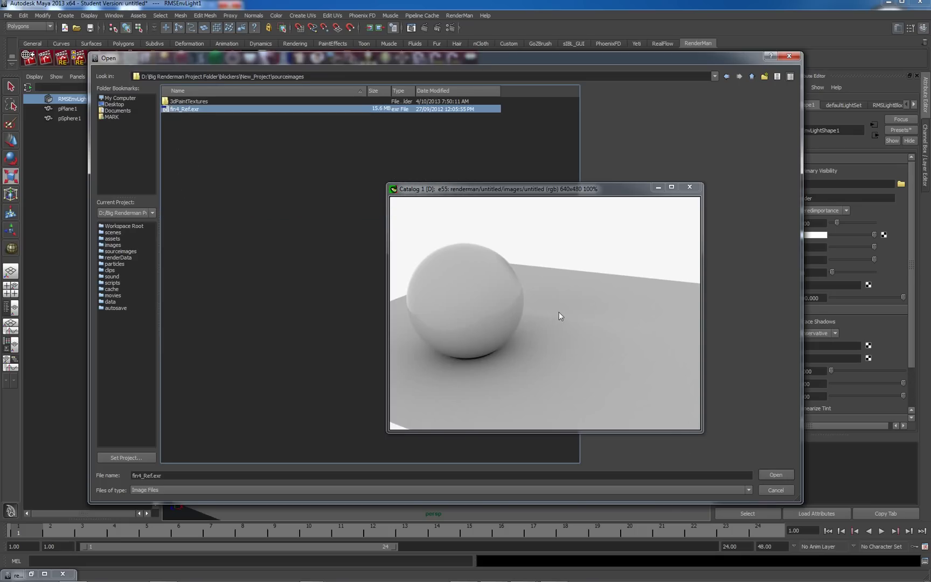
left_click(775, 474)
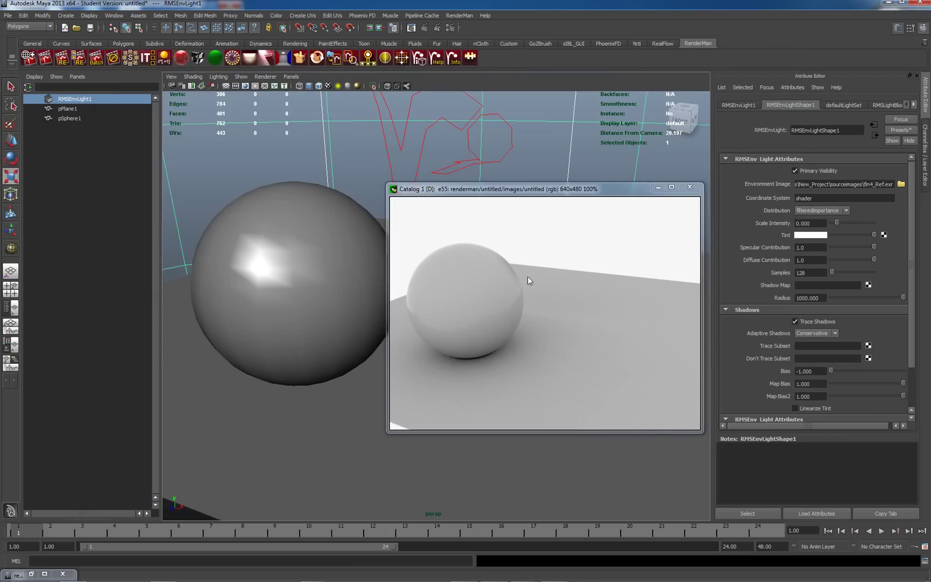
Re-render so the sphere and plane are lit by and reflect the fin4_Ref HDR environment
right_click(512, 277)
left_click(545, 279)
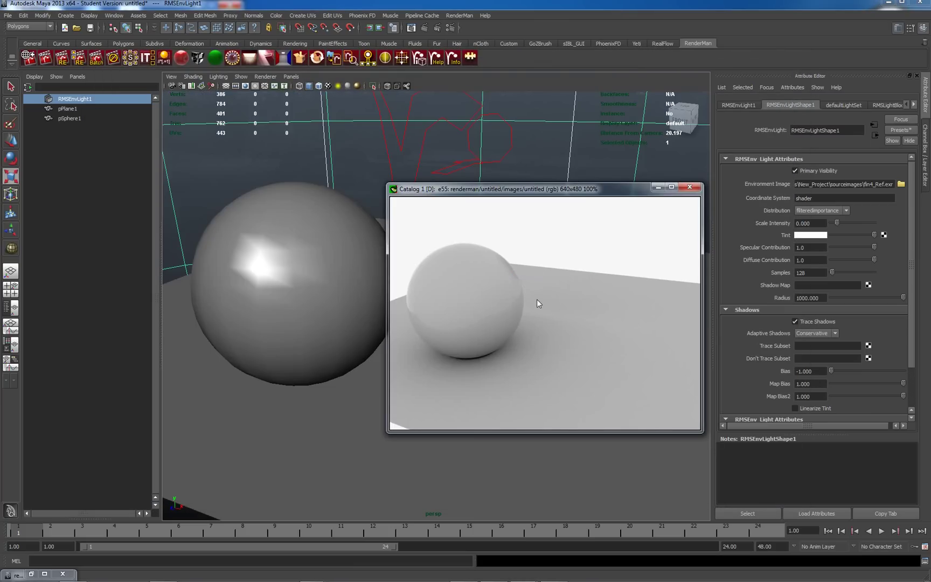
right_click(544, 247)
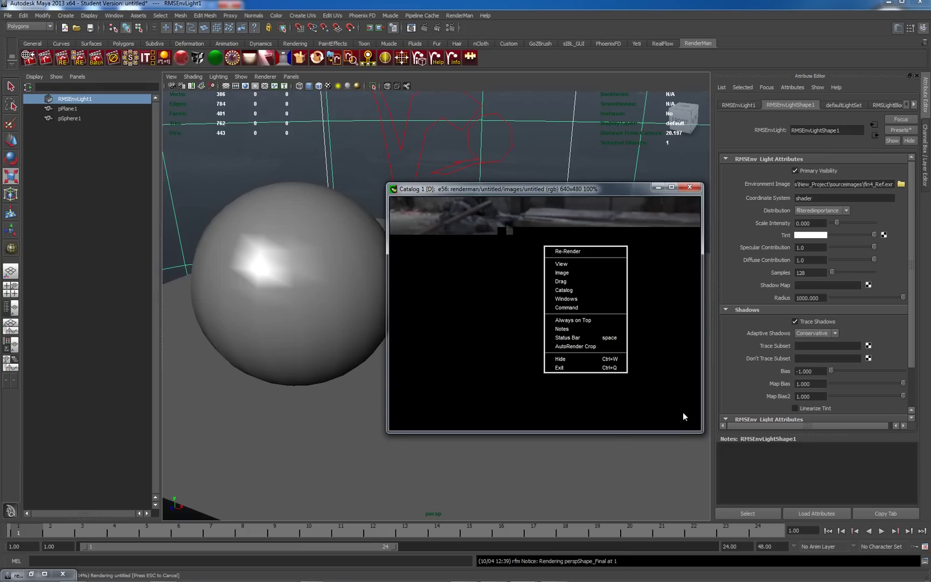
left_click(596, 186)
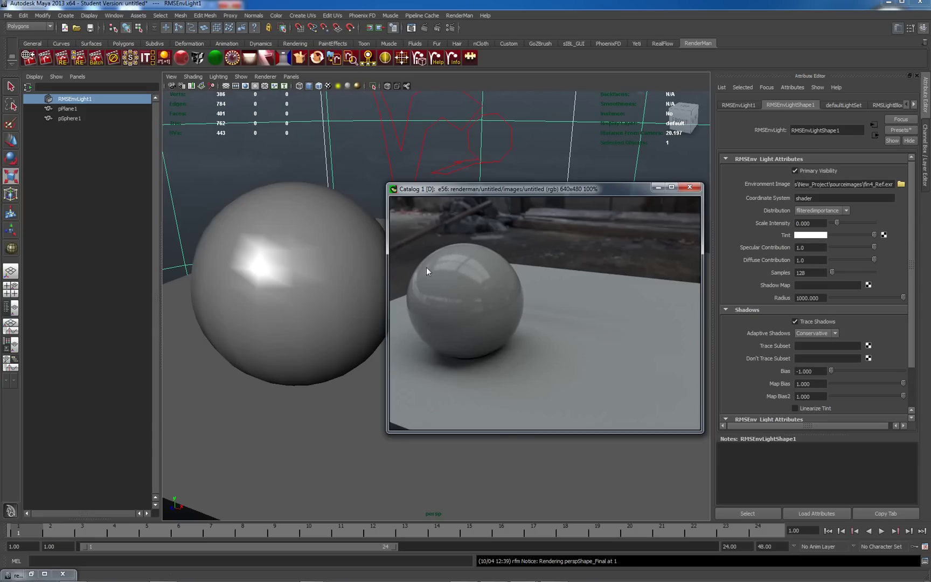
Rotate the light blocker to lie flat and raise it higher above the sphere
left_click_drag(509, 195, 759, 300)
right_click_drag(424, 378, 326, 287, "alt")
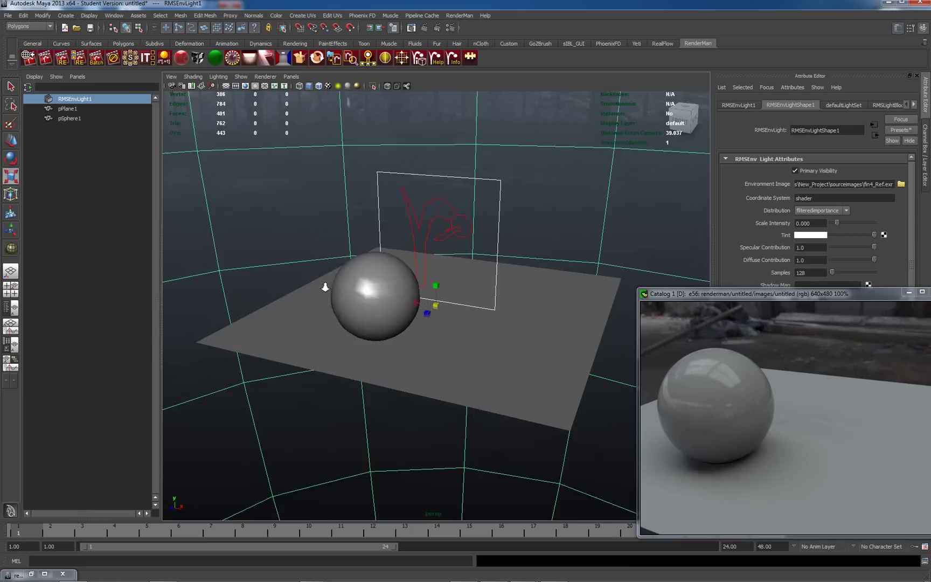
left_click_drag(327, 286, 424, 308, "alt")
key("e")
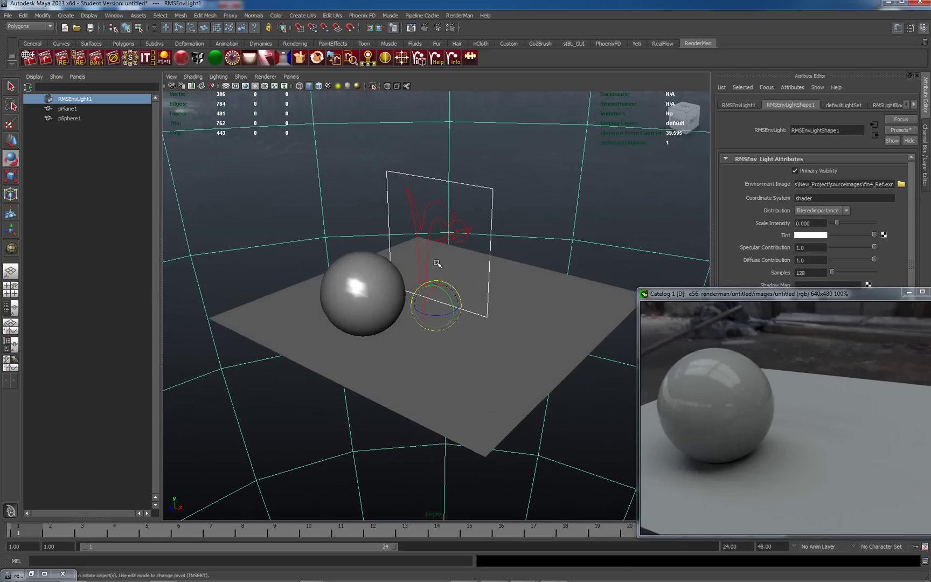
left_click(477, 187)
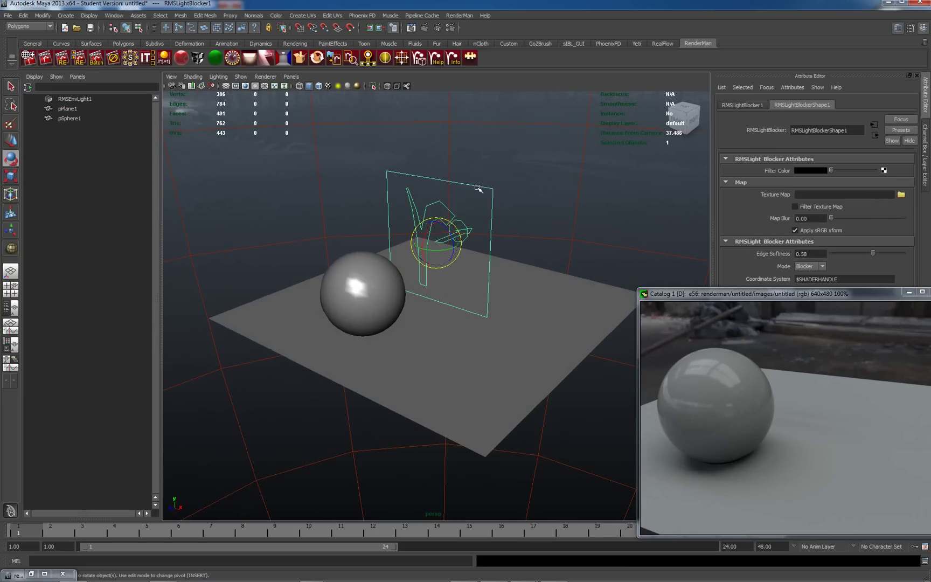
left_click_drag(441, 225, 414, 265)
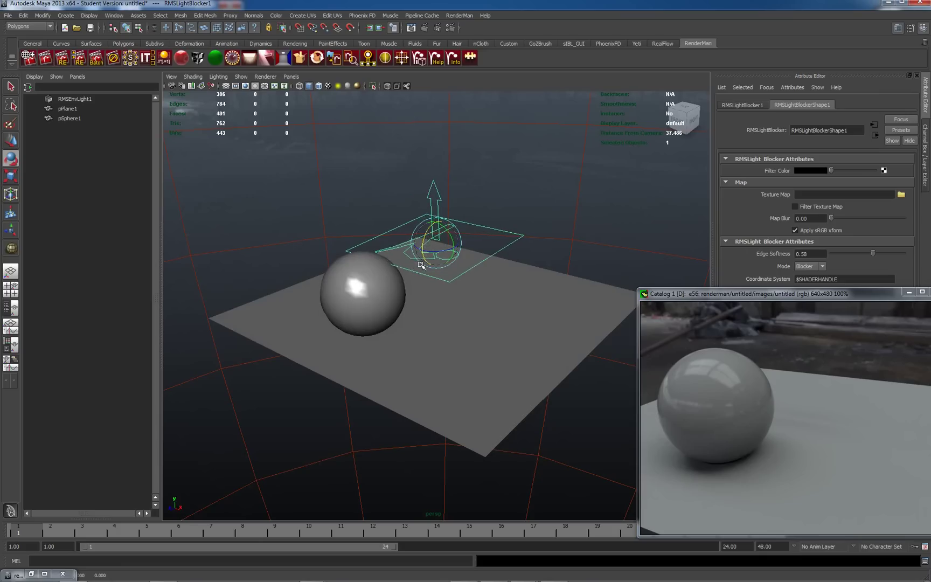
key("w")
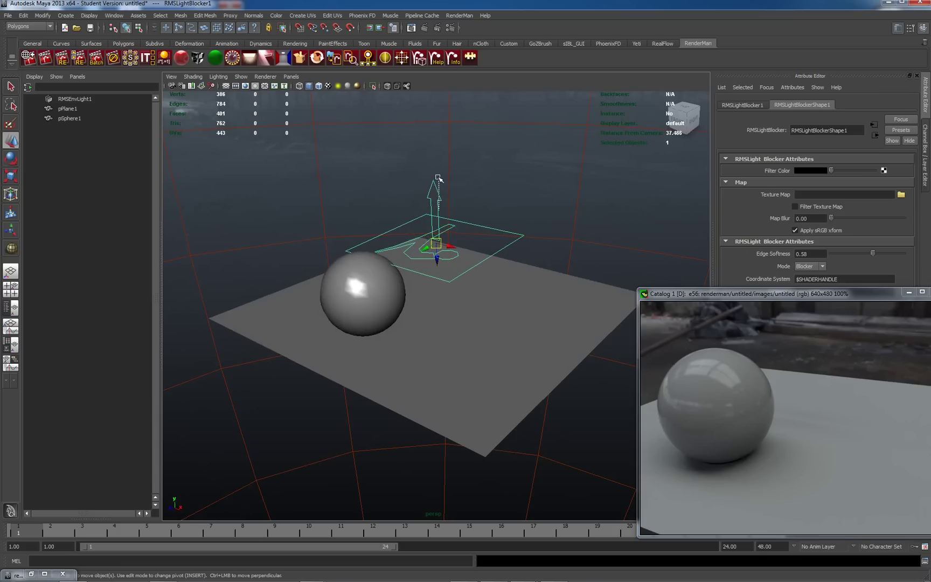
left_click_drag(437, 255, 434, 159)
Shift and tilt the light blocker into its new position, then bring the view close to the sphere
right_click_drag(434, 158, 443, 187)
left_click_drag(457, 214, 438, 217, "alt")
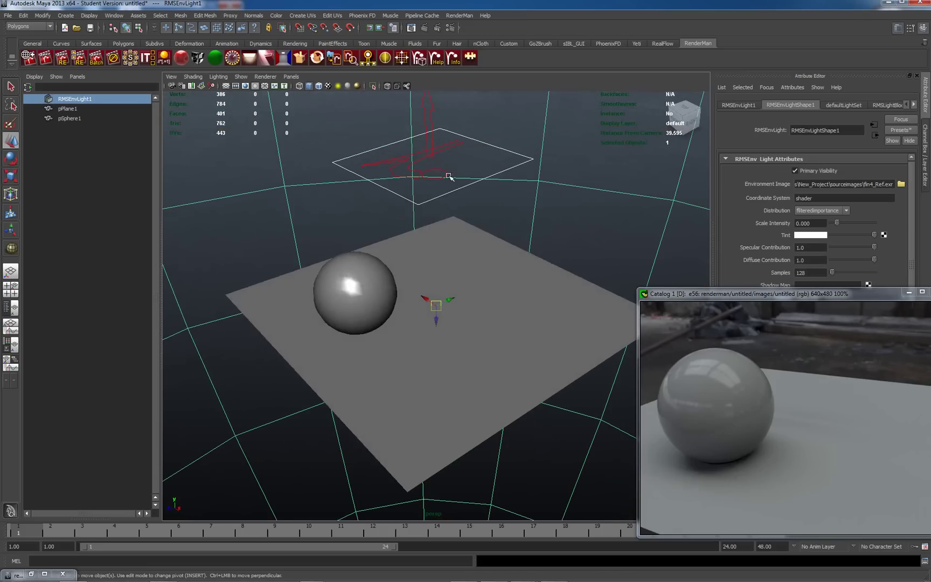
left_click(458, 189)
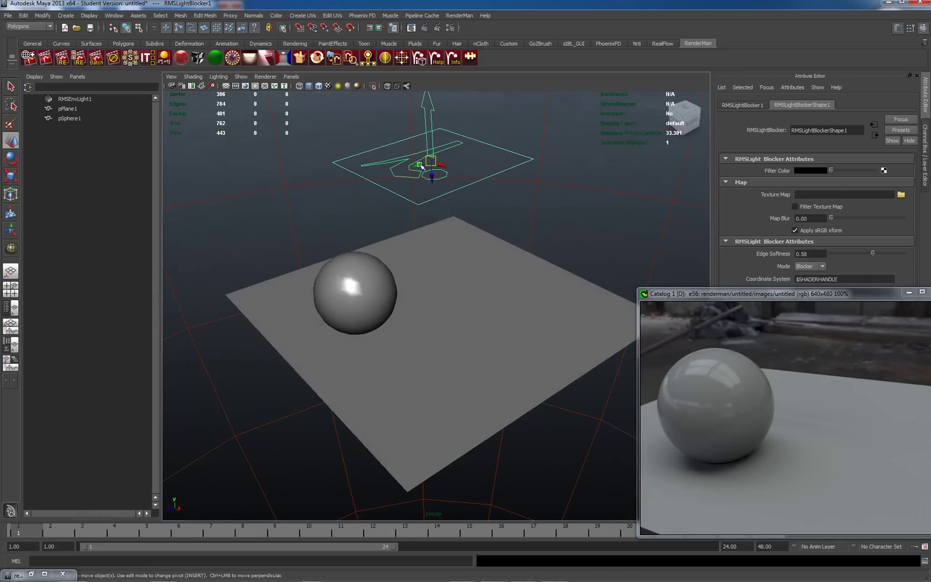
left_click_drag(425, 171, 329, 223)
left_click_drag(269, 351, 443, 326, "alt")
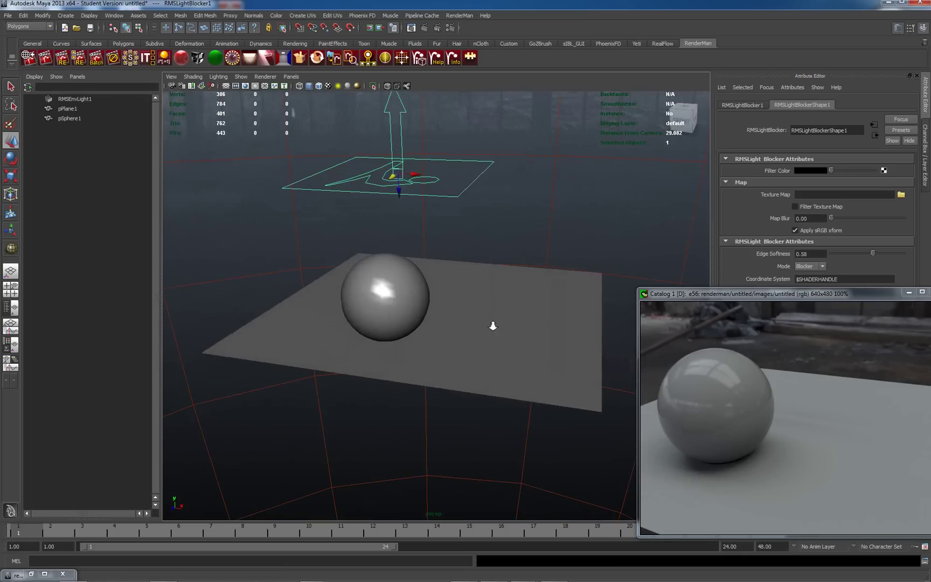
right_click_drag(493, 324, 490, 239, "alt")
middle_click_drag(490, 239, 509, 247, "alt")
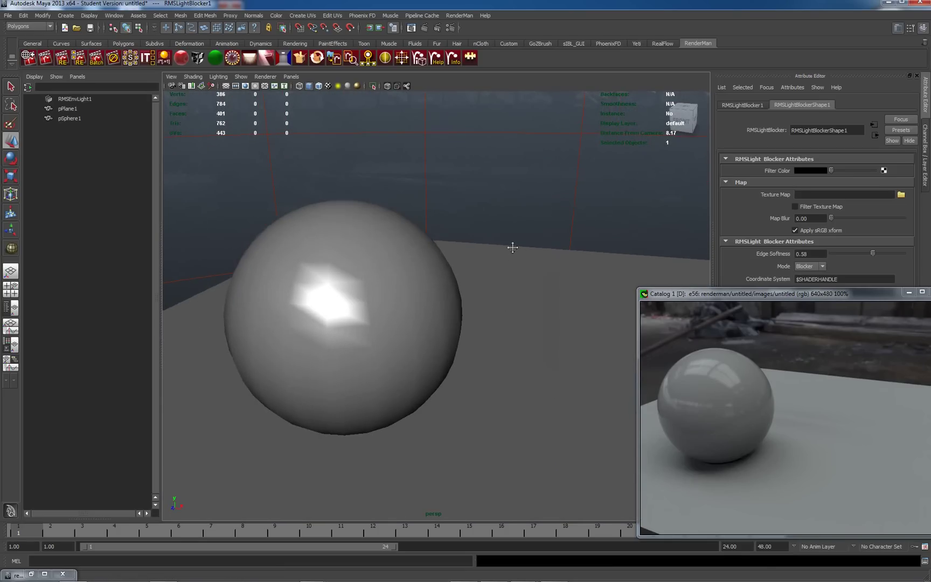
Re-render in IT, set the light blocker's Edge Softness to 0, then re-render for a sharper edge
right_click(717, 382)
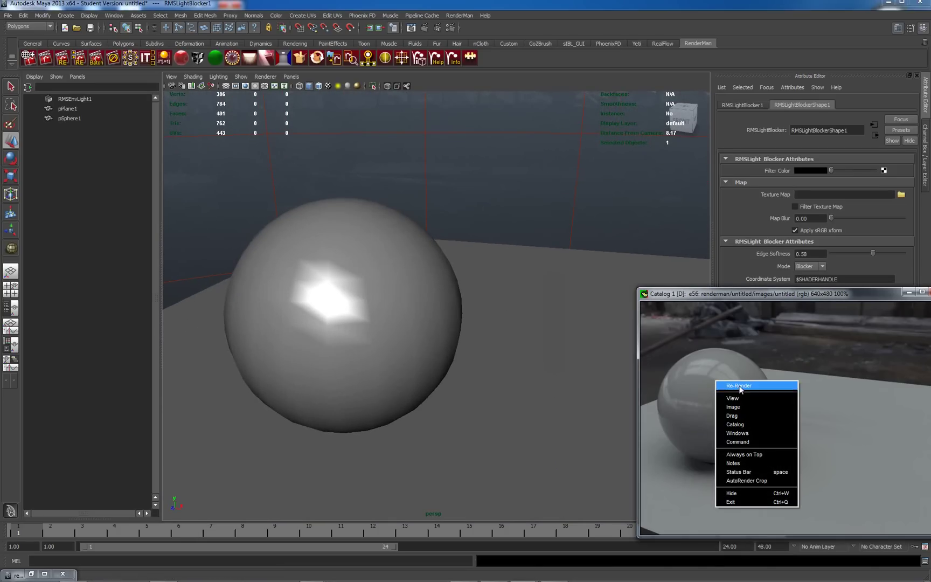
left_click(740, 385)
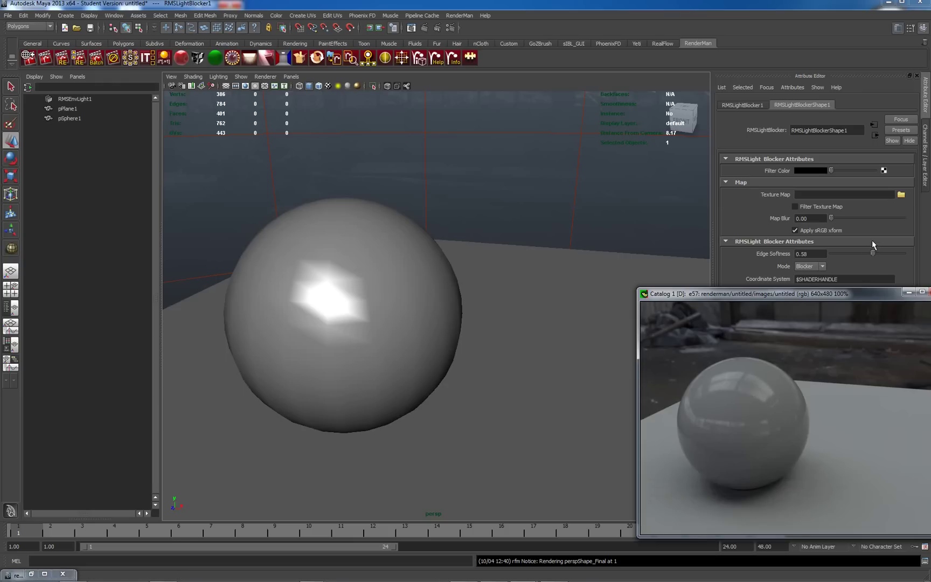
left_click_drag(873, 253, 848, 256)
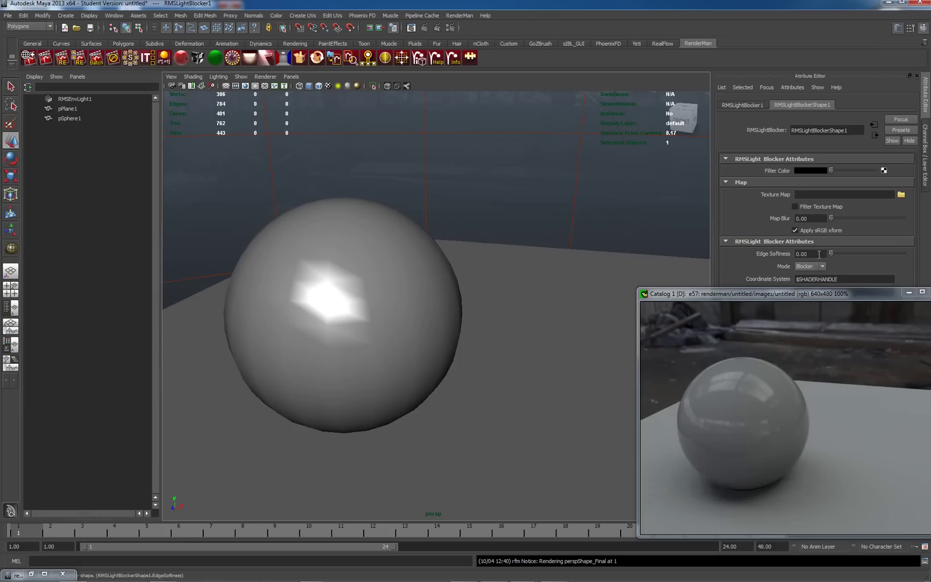
right_click(715, 374)
left_click(737, 379)
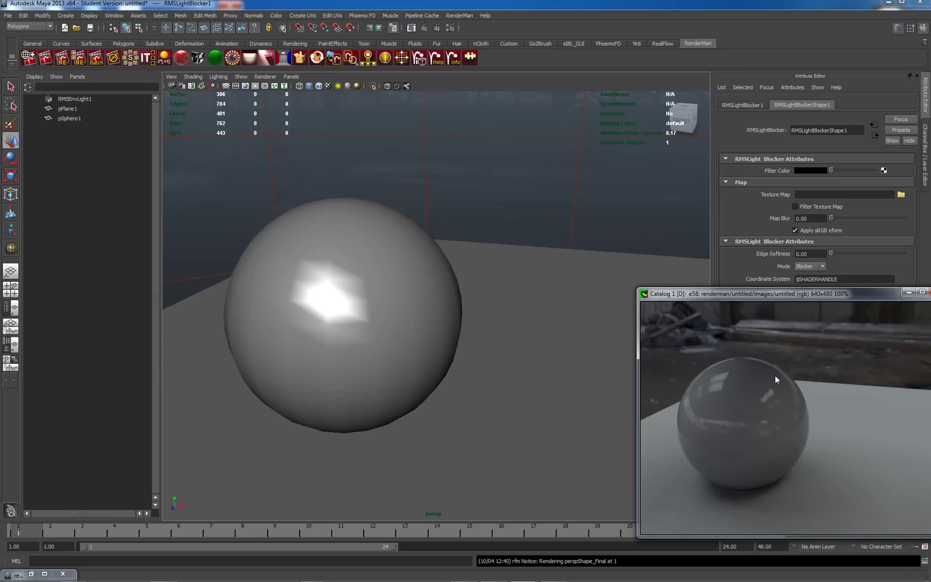
Select RMSEnvLight1 and duplicate it with Ctrl+D to create RMSEnvLight2
left_click(571, 211)
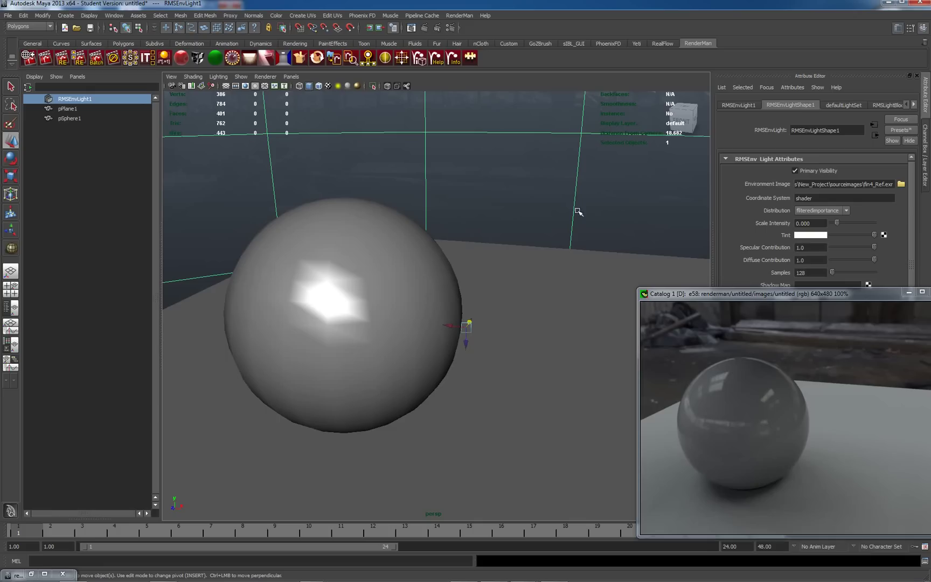
left_click(585, 210)
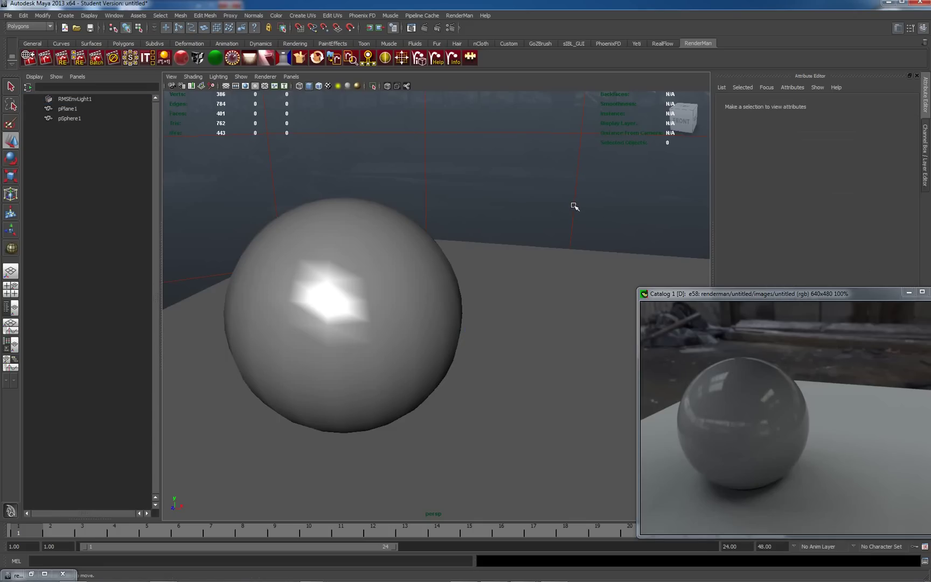
left_click(572, 204)
left_click(23, 15)
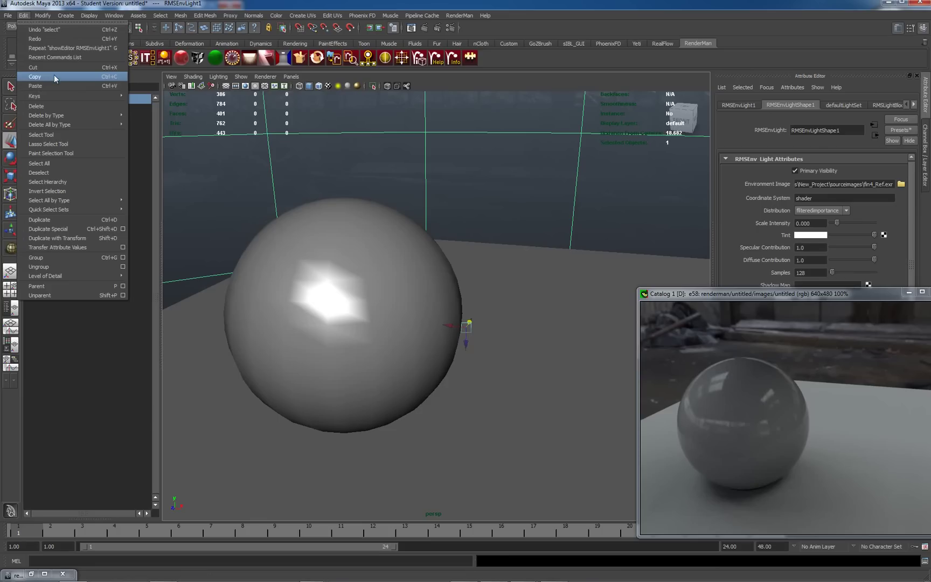
left_click(573, 217)
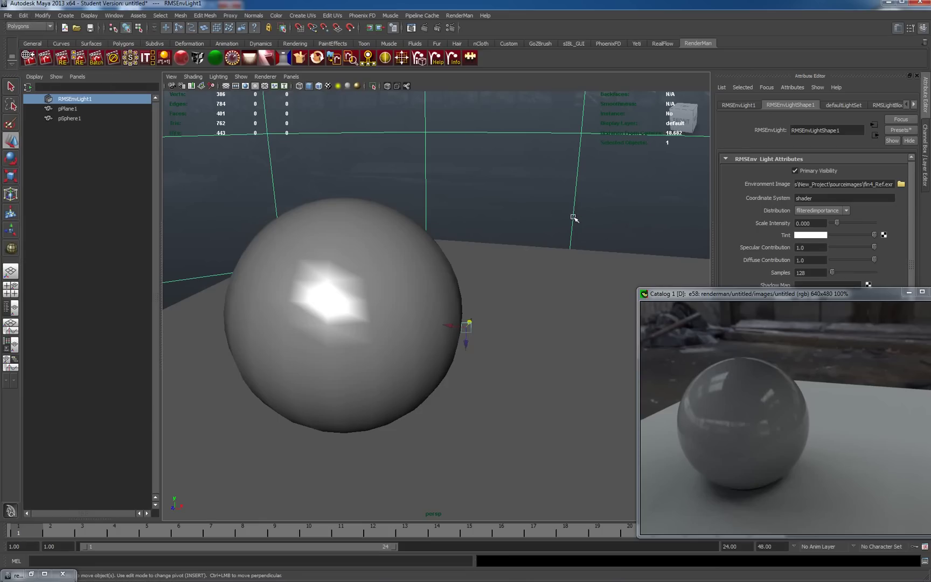
key("ctrl+d")
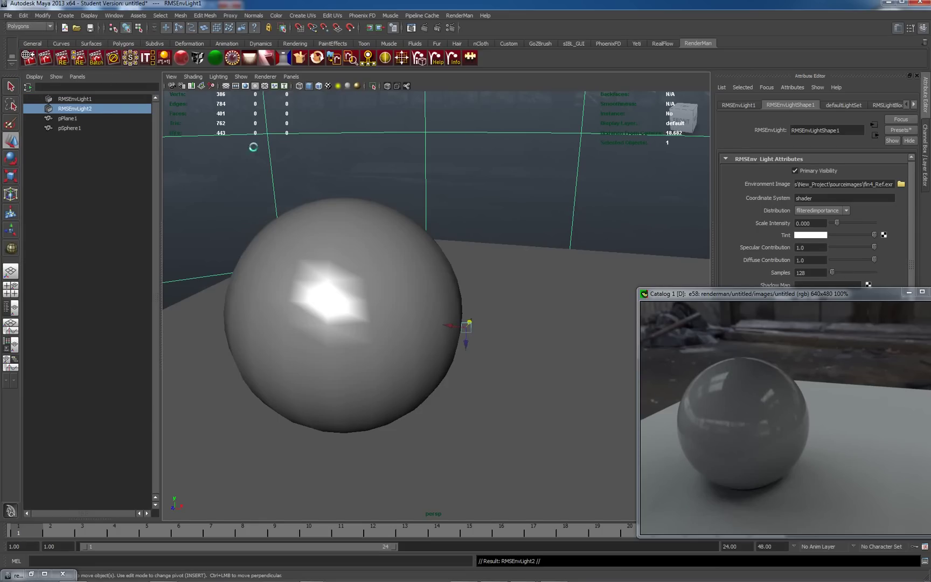
Rename RMSEnvLight1 to 'spec' and lower its Diffuse Contribution to 0.0
left_click(86, 99)
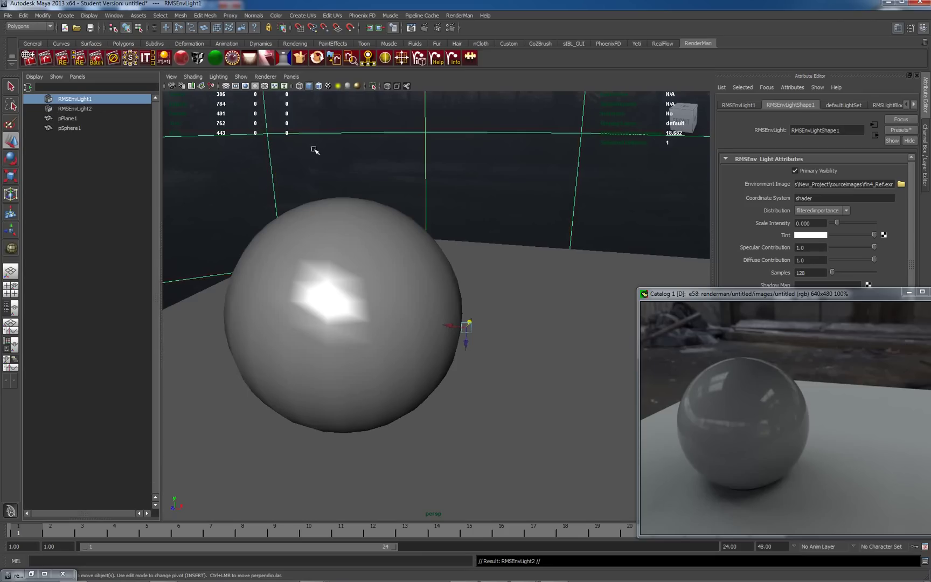
left_click_drag(824, 293, 672, 328)
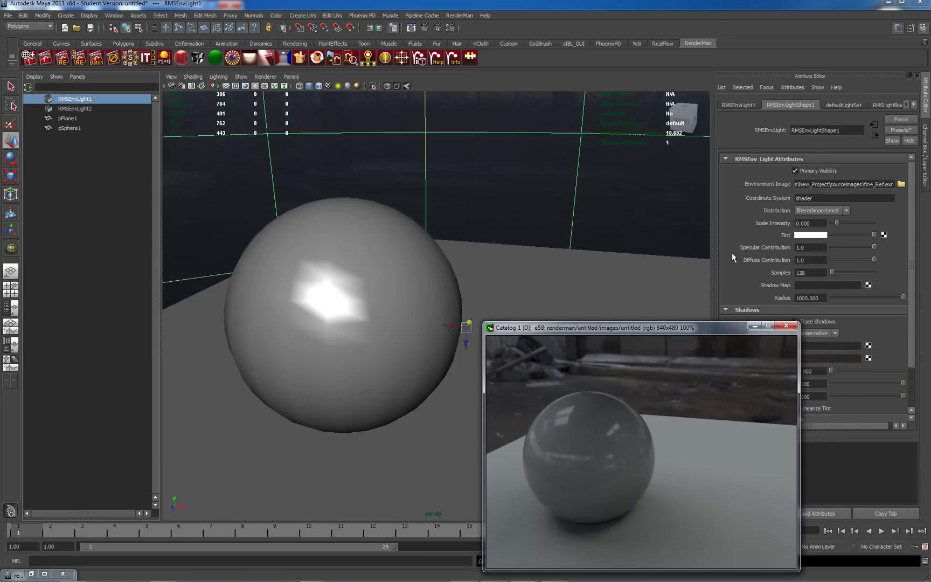
left_click_drag(914, 248, 913, 307)
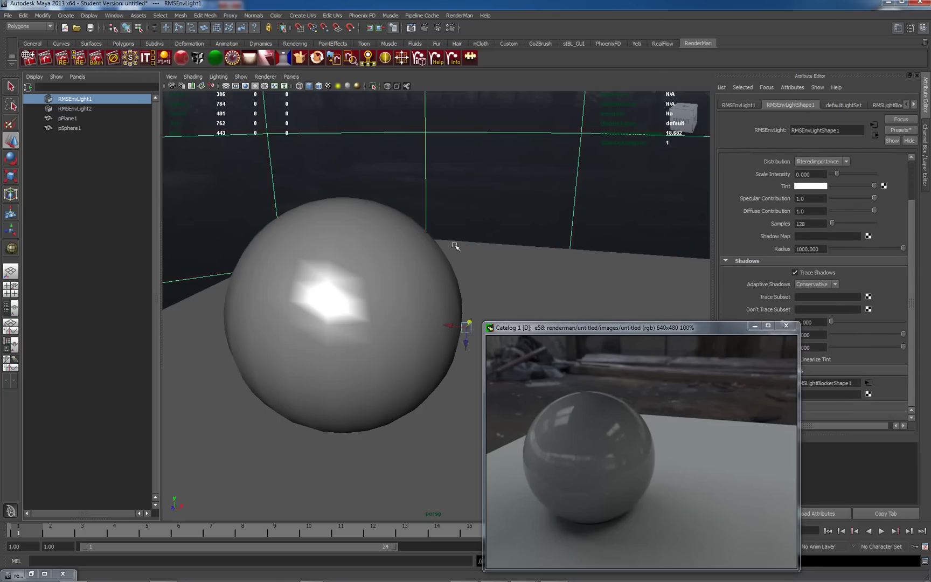
double_click(80, 100)
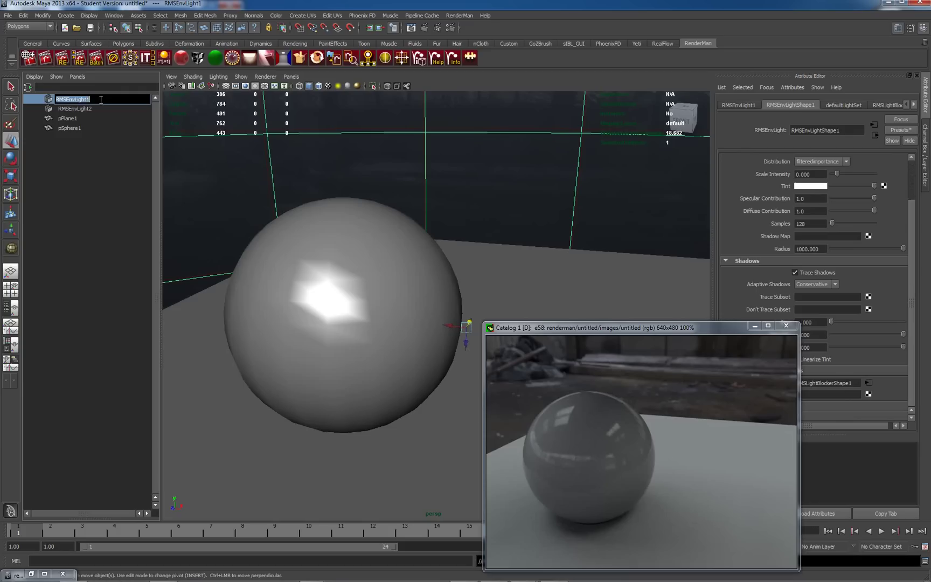
type("spec")
key("Return")
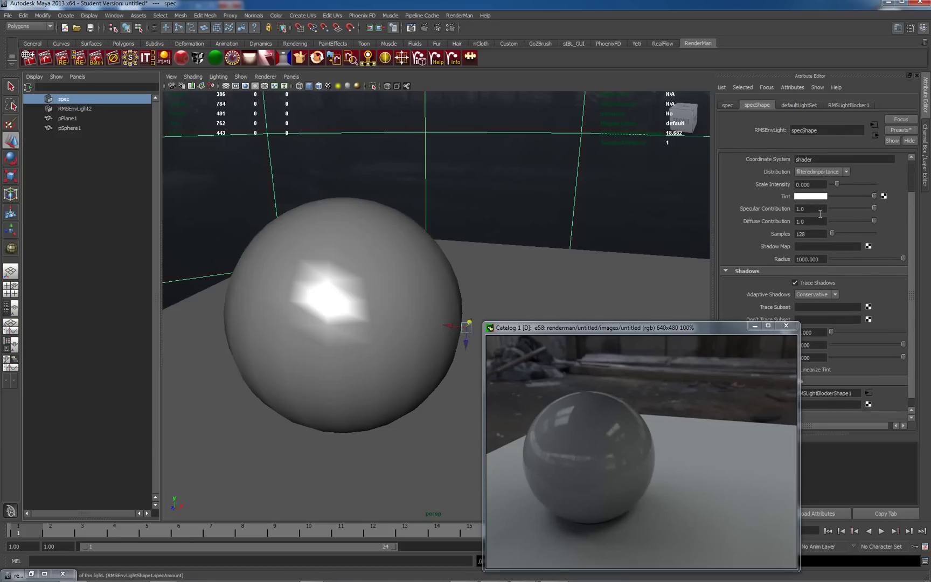
left_click_drag(874, 221, 863, 221)
Set RMSEnvLight2's Specular Contribution to 0.0
left_click(91, 111)
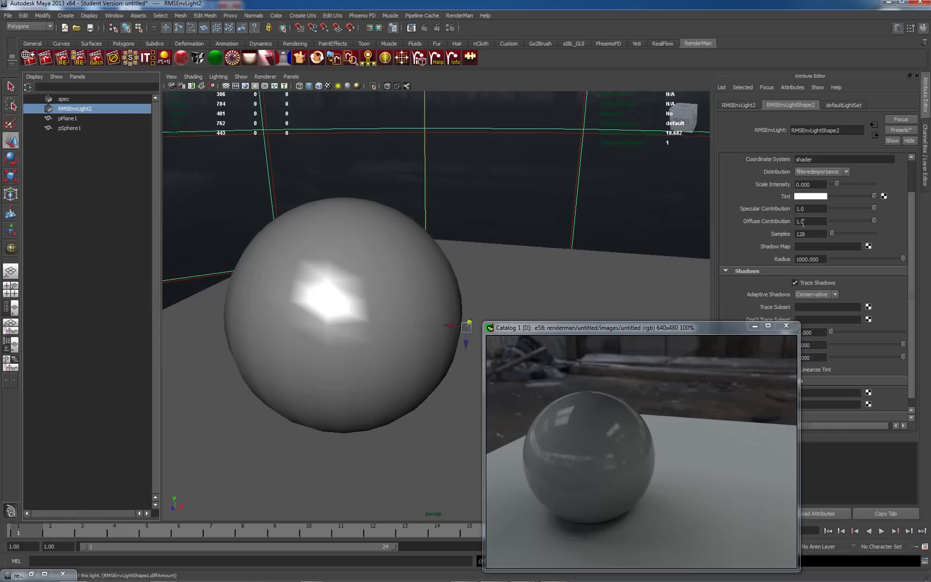
left_click(803, 208)
type("0")
key("Tab")
Re-render in the IT Catalog to see the sphere under the split spec and diffuse lights
right_click(585, 412)
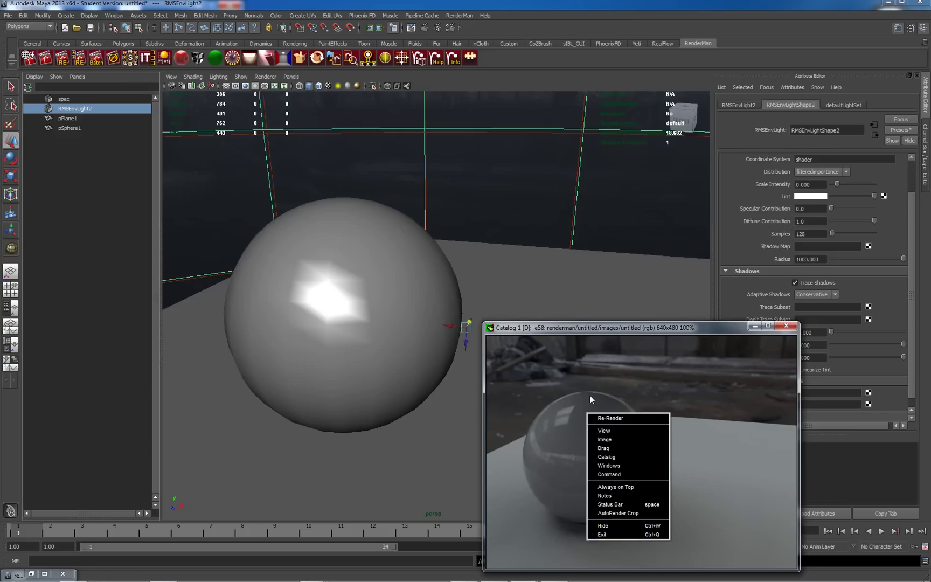
left_click(607, 418)
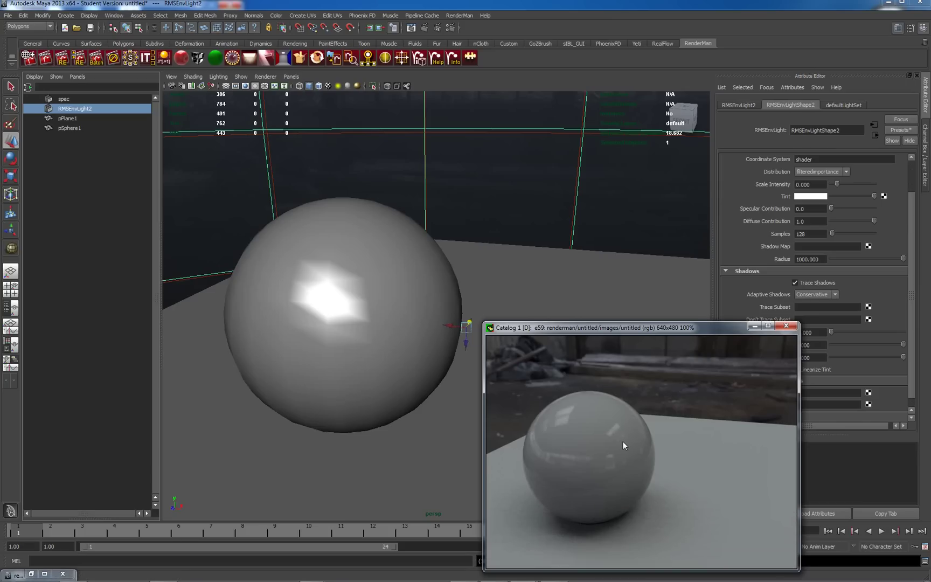
Select the light blocker and scale it up uniformly so it spans well over the sphere and plane
right_click_drag(357, 333, 326, 293, "alt")
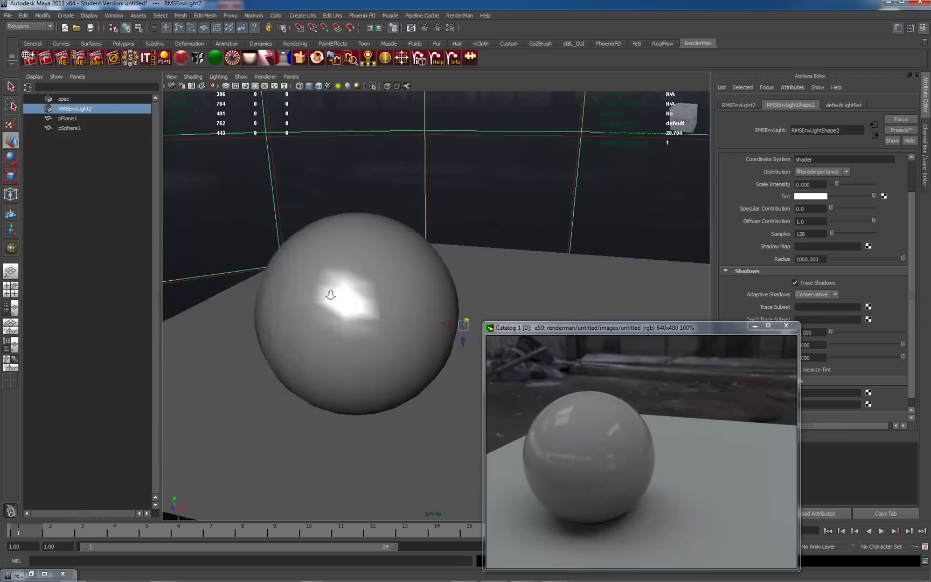
left_click_drag(327, 293, 291, 247, "alt")
left_click(412, 169)
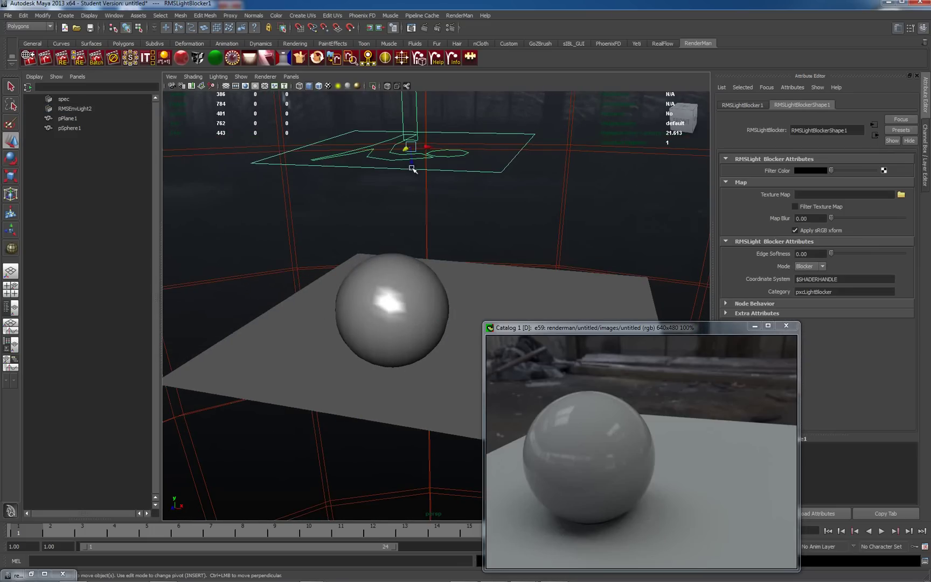
key("ctrl+z")
left_click(438, 170)
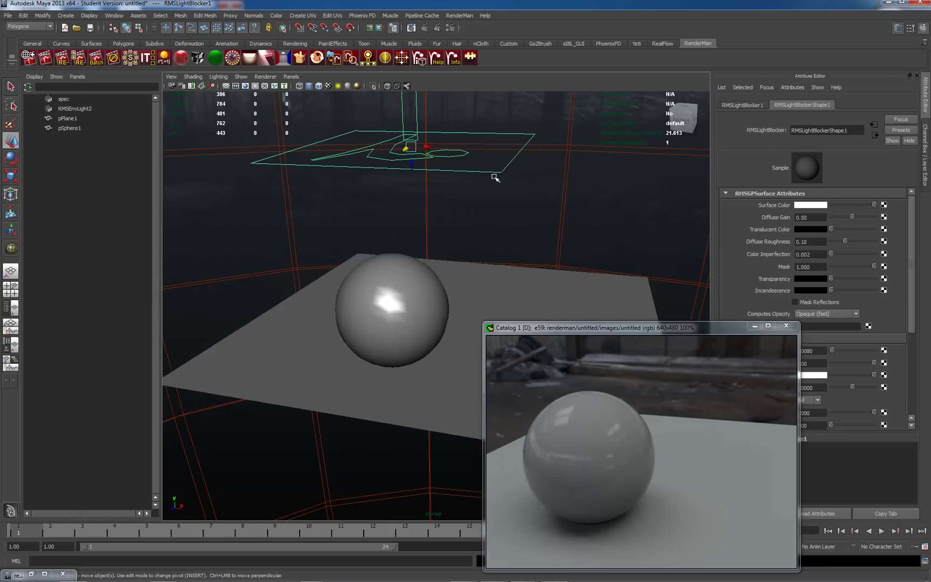
left_click_drag(500, 202, 492, 214, "alt")
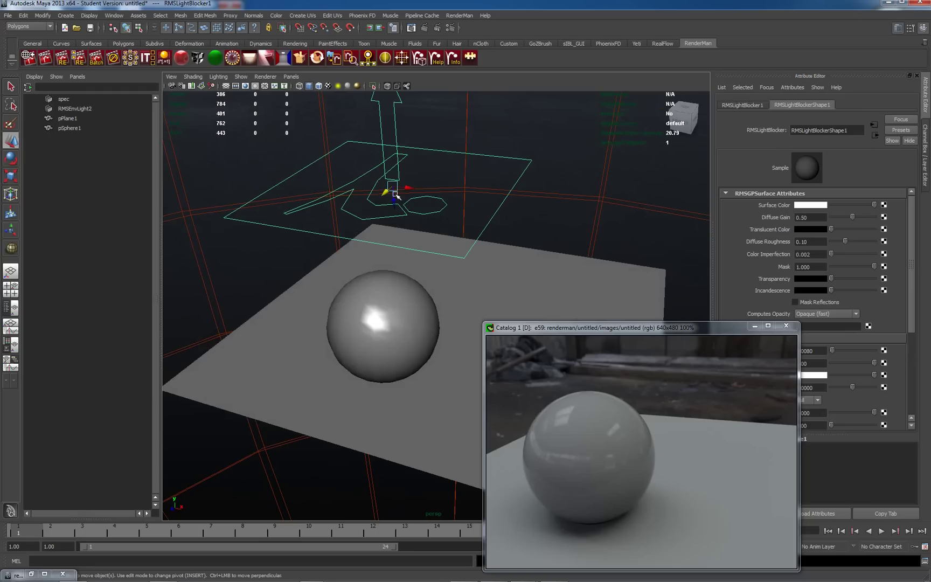
left_click(11, 177)
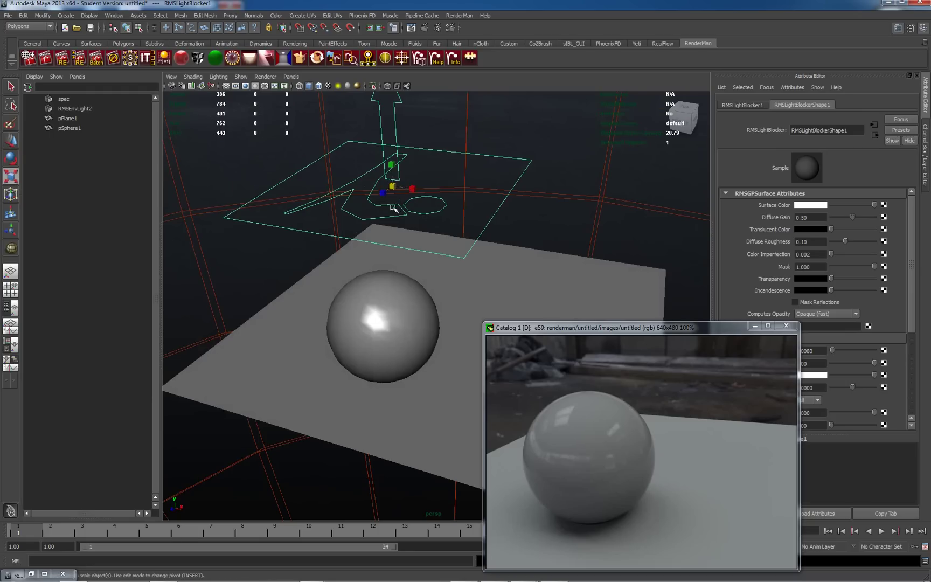
left_click_drag(393, 191, 678, 171)
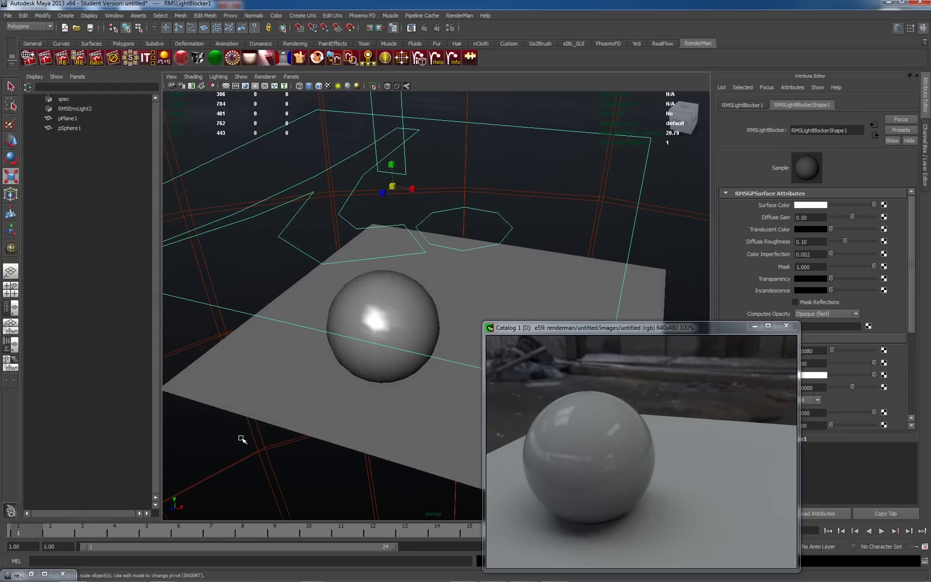
middle_click_drag(401, 390, 403, 384)
scroll(403, 384, "up", 6)
left_click_drag(402, 383, 309, 437, "alt")
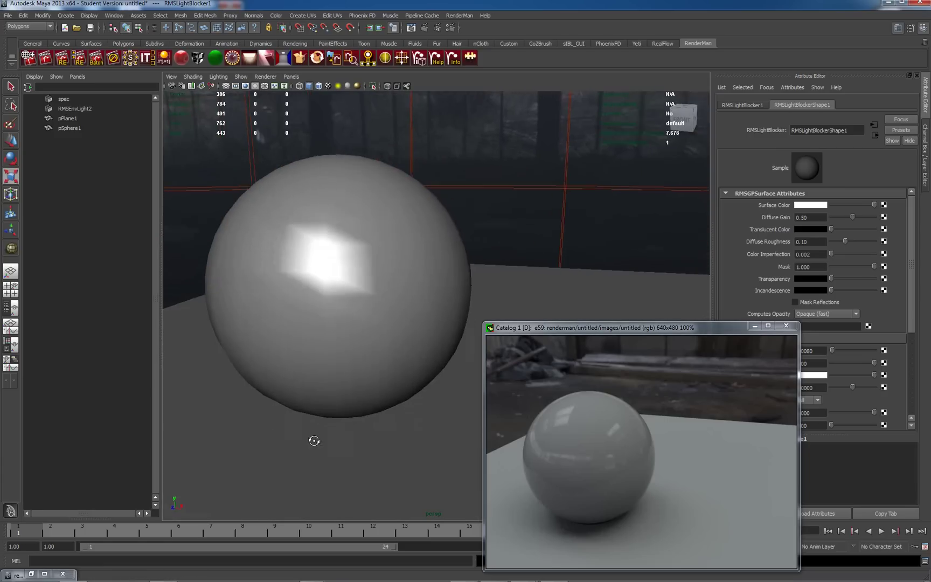
Re-render in the IT Catalog (render e60) to show the enlarged blocker's effect
right_click(590, 431)
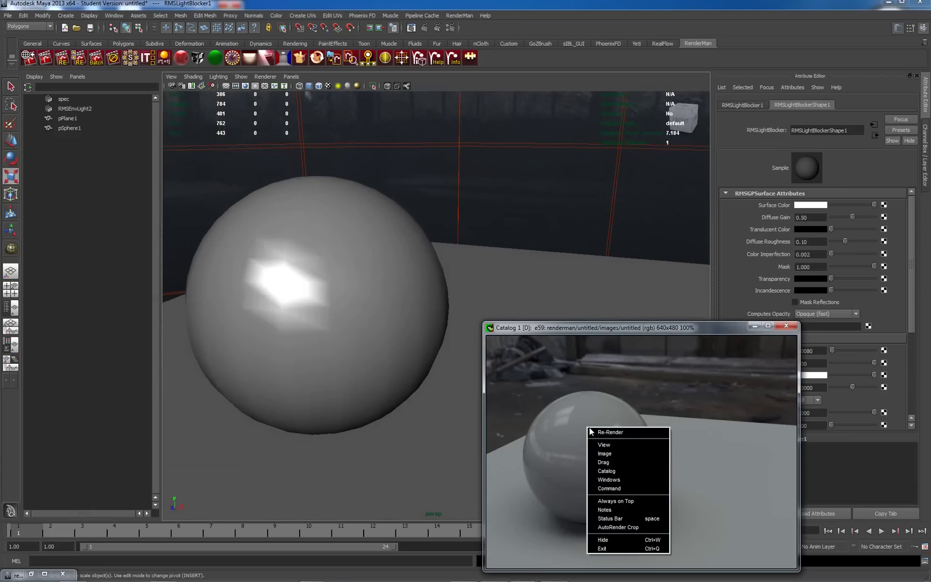
left_click(601, 430)
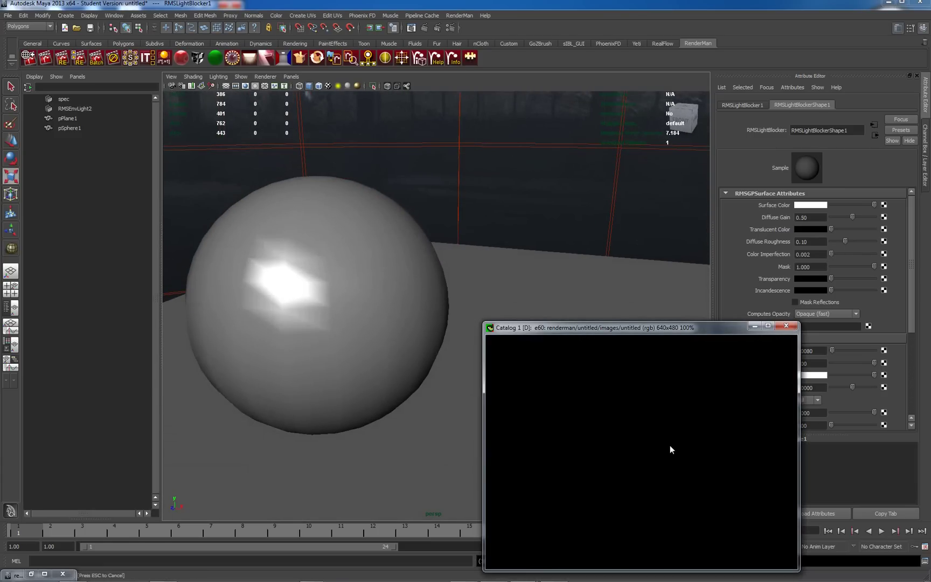